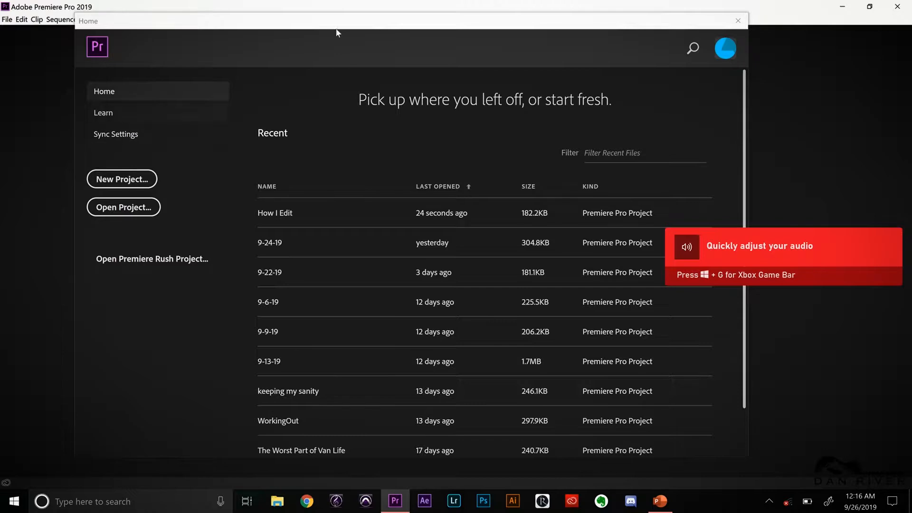
Create a new project named How To Edit Videos in the Vlog9 folder
click(110, 182)
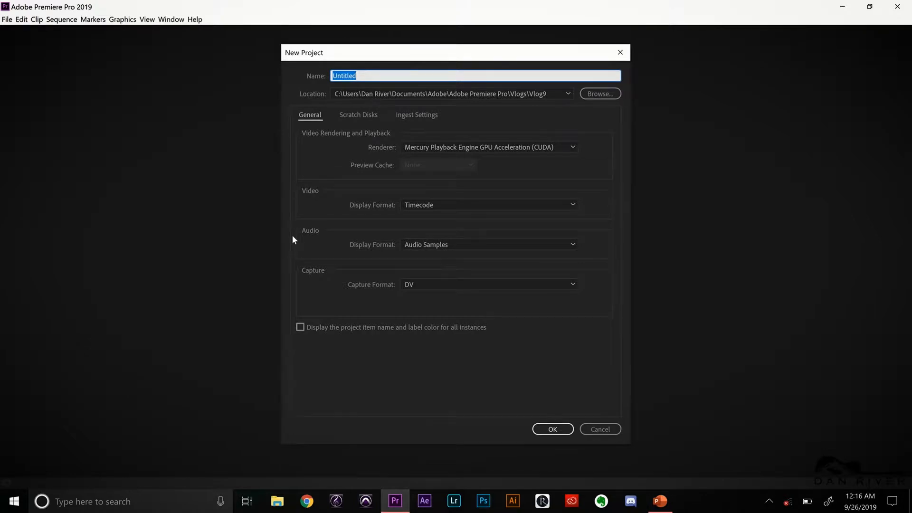
click(559, 433)
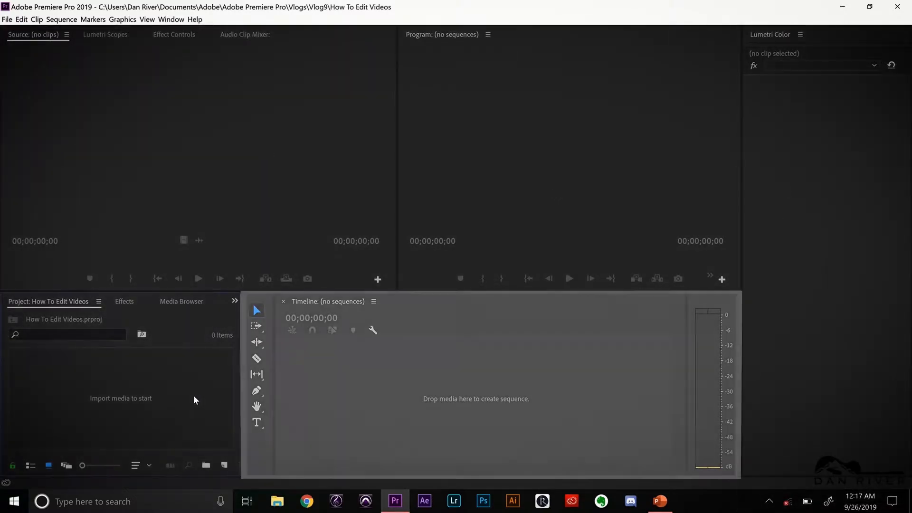
Import the desktop's New folder of video clips into the project and open it as a bin
double_click(117, 369)
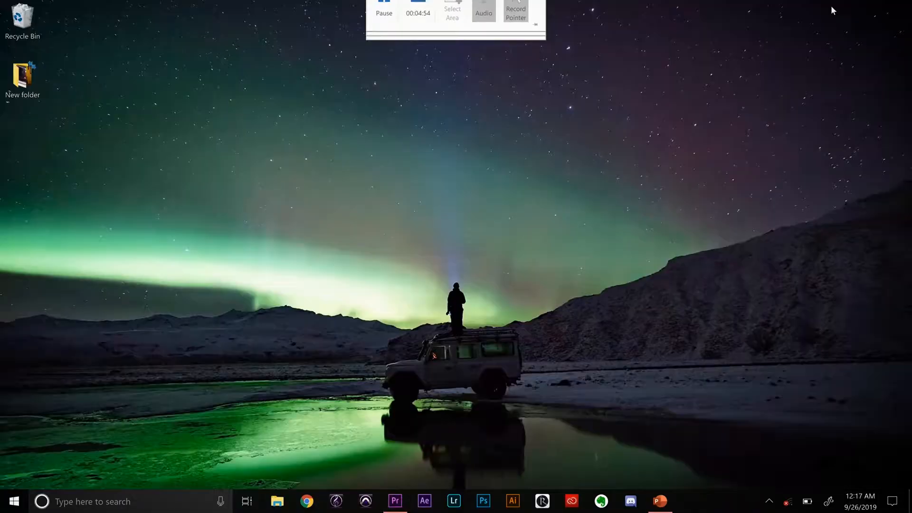
drag(24, 71, 73, 193)
drag(139, 107, 112, 405)
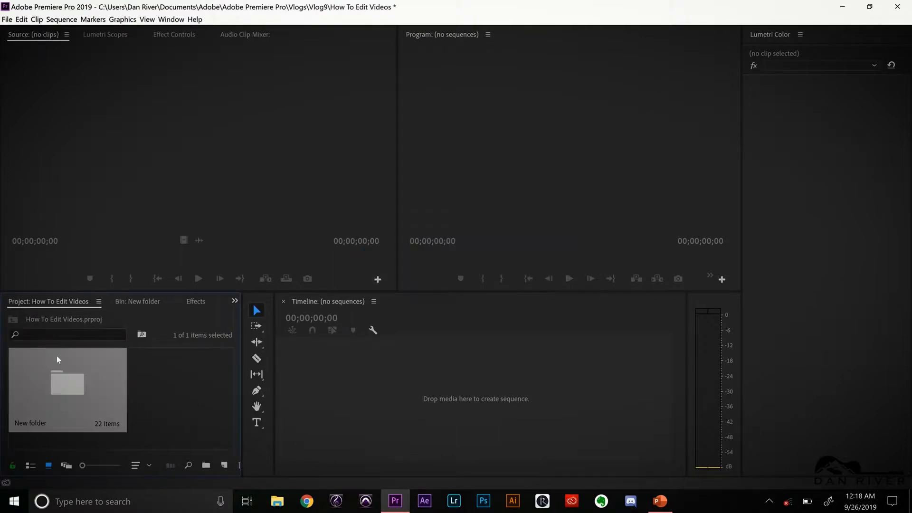
double_click(63, 393)
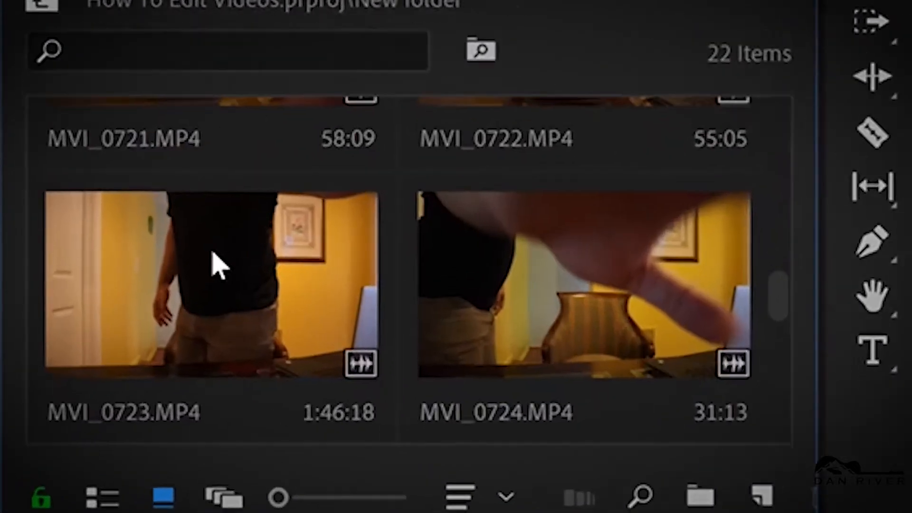
scroll(133, 399, up, 2)
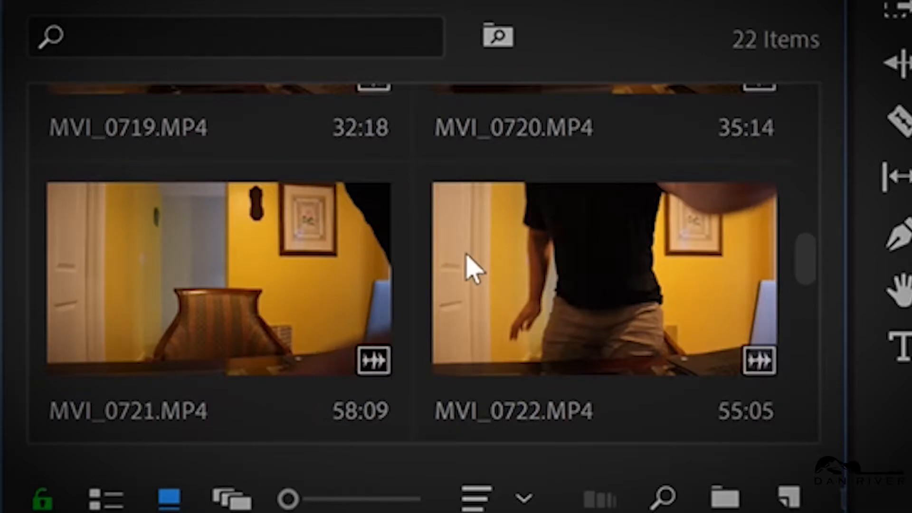
scroll(470, 261, up, 5)
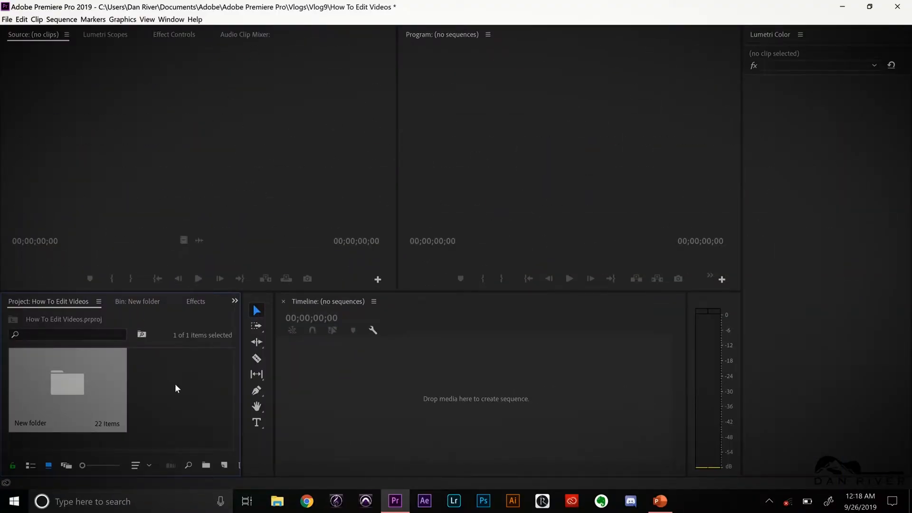
Import SlowMellowGuitar from Documents\M50\Music\Cinematic in File Explorer and place it on the empty timeline as a new sequence
click(277, 502)
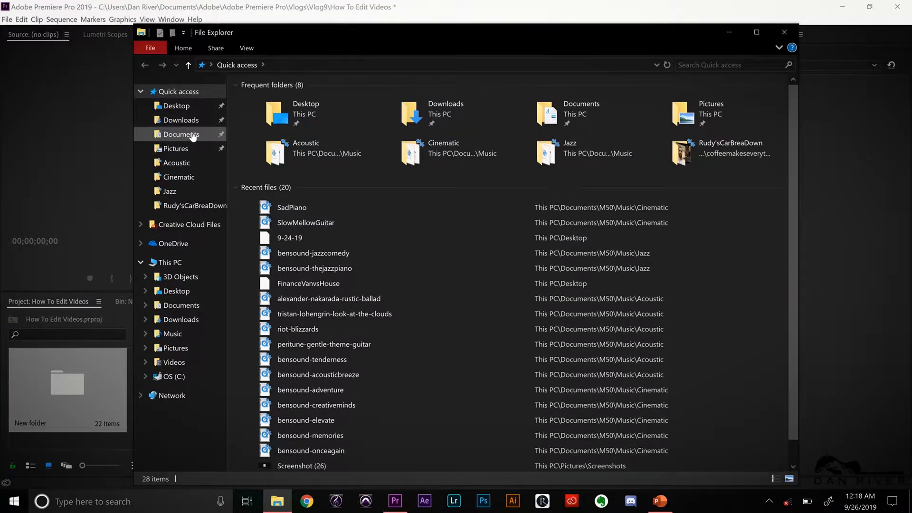
click(190, 136)
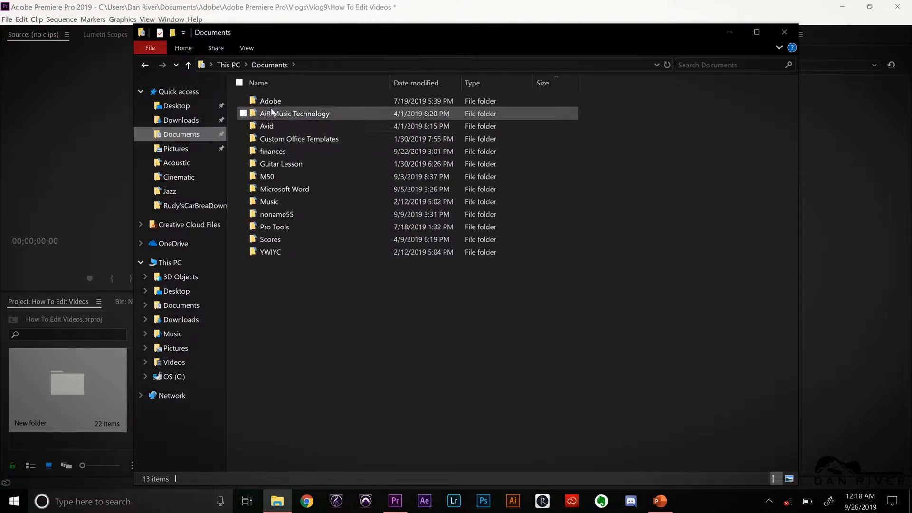
double_click(304, 177)
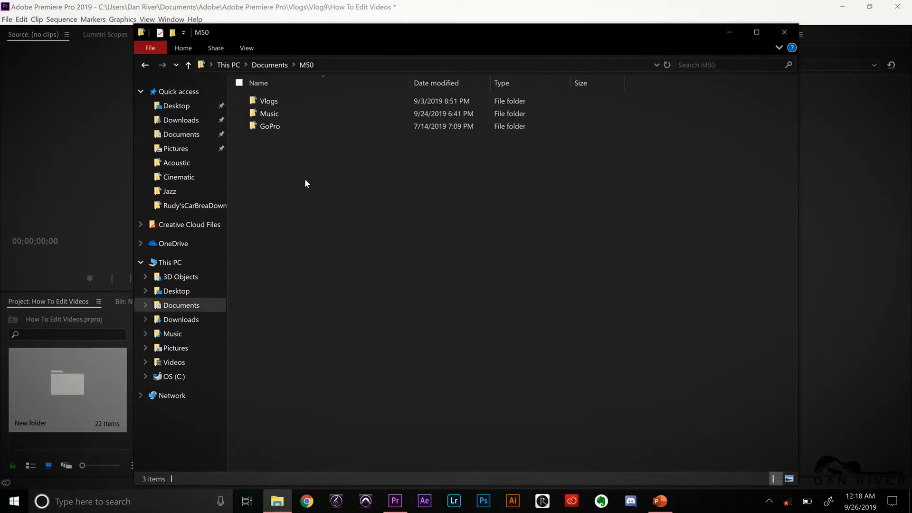
click(301, 118)
double_click(301, 118)
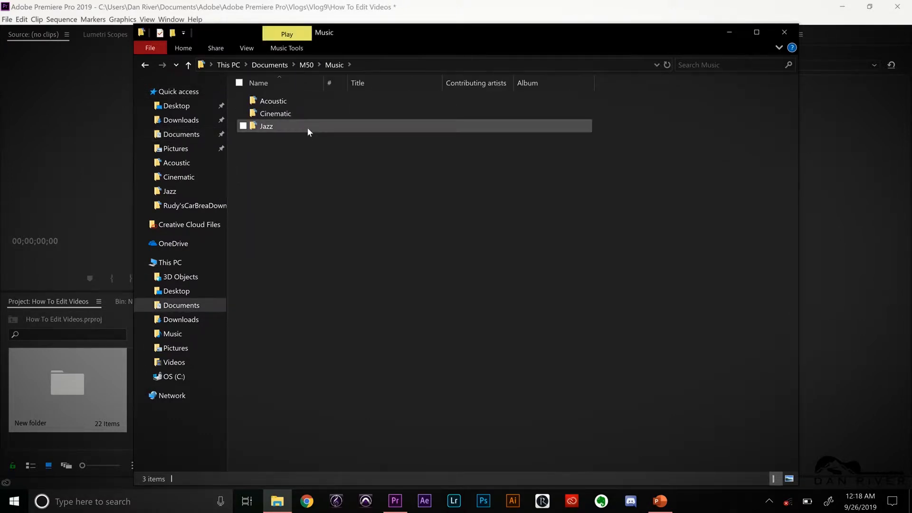
double_click(315, 114)
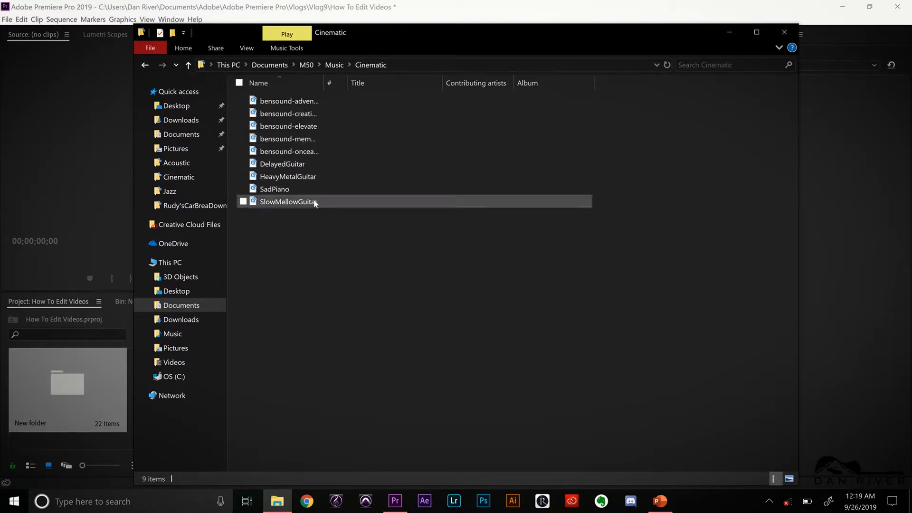
click(289, 203)
drag(300, 201, 71, 435)
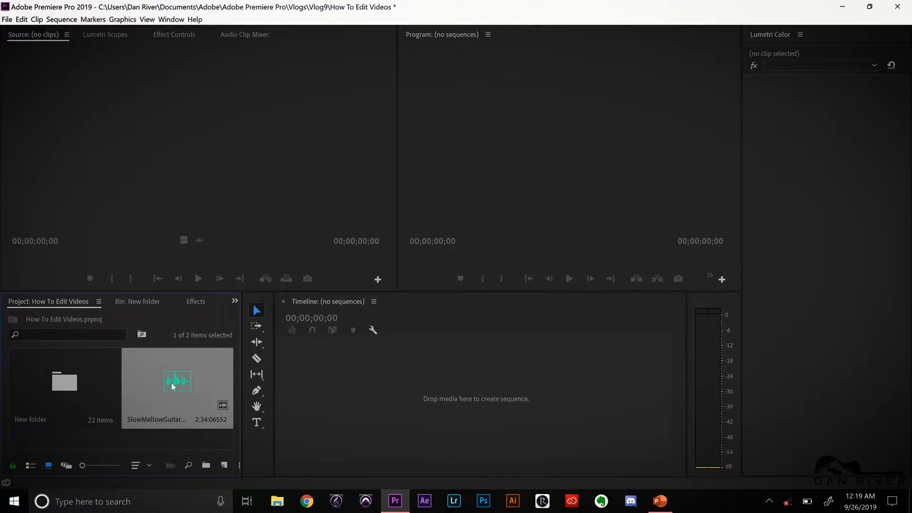
drag(170, 381, 314, 425)
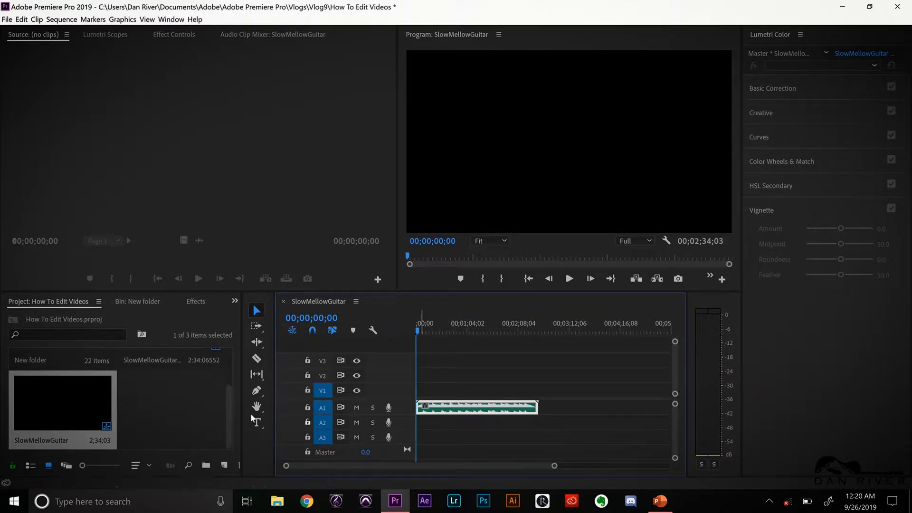
Open the New folder bin and look through its video clips
scroll(195, 411, up, 2)
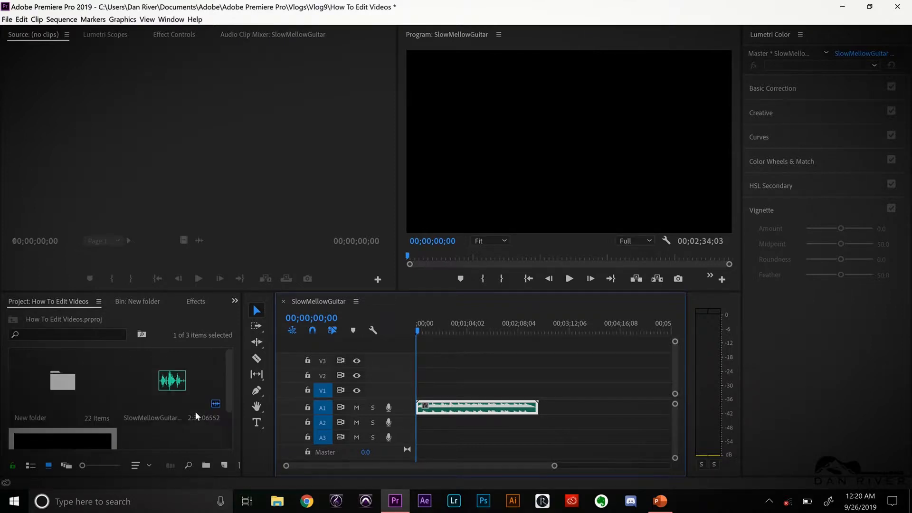
double_click(56, 387)
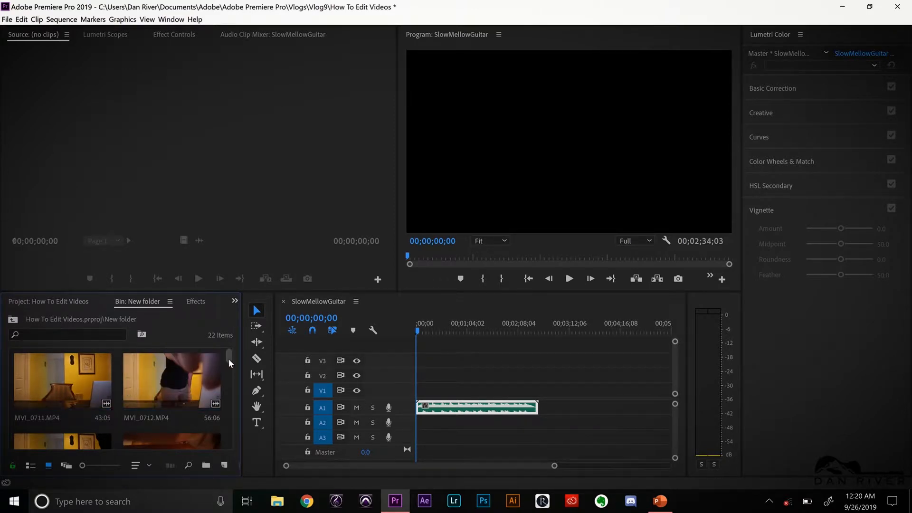
scroll(229, 358, down, 2)
scroll(233, 361, up, 2)
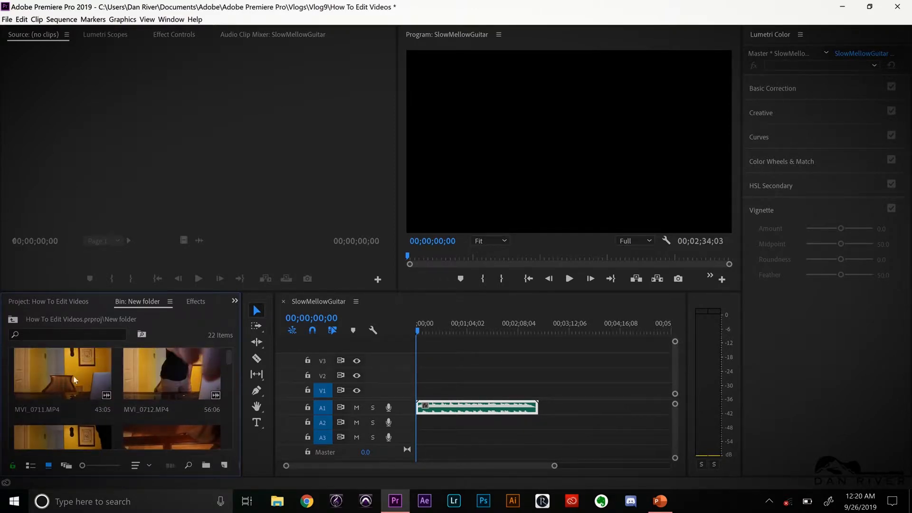
scroll(66, 378, up, 1)
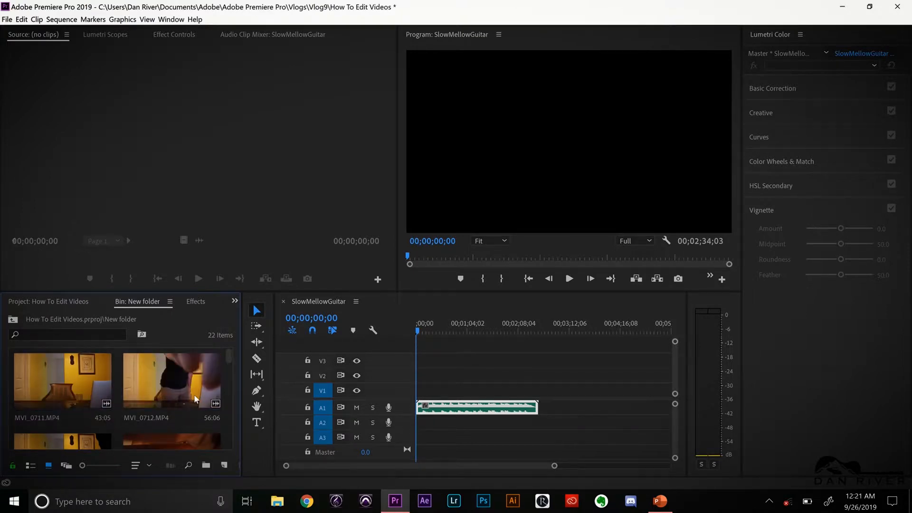
mouse_move(228, 356)
mouse_down()
mouse_move(234, 402)
mouse_move(229, 354)
mouse_up()
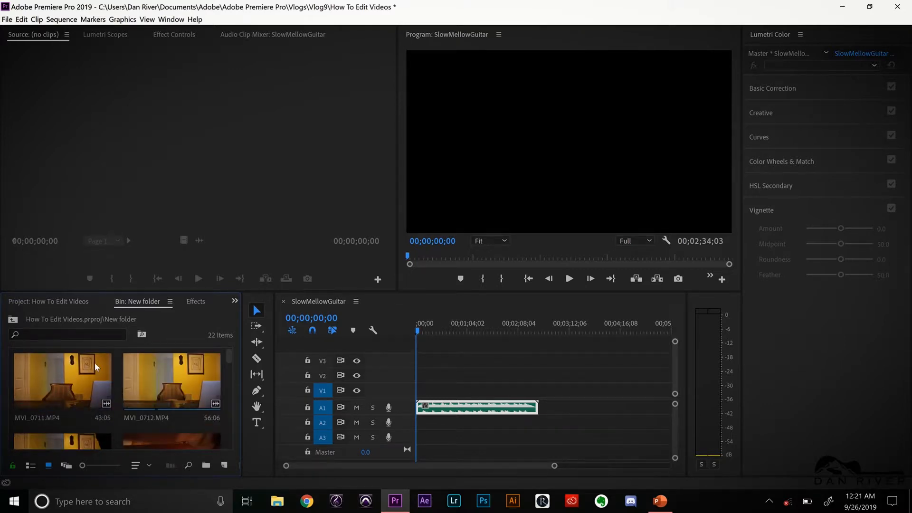
Load MVI_0711.MP4 in the Source monitor and scrub through its footage
click(62, 371)
double_click(62, 373)
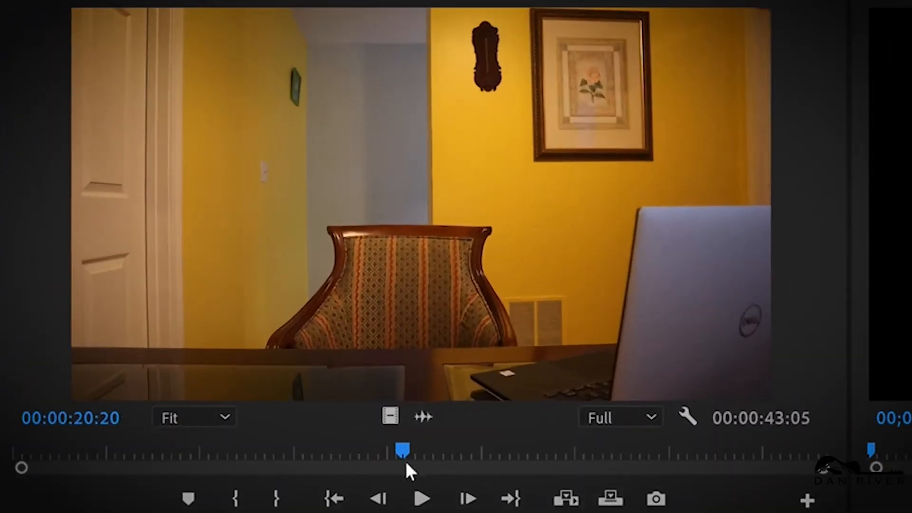
drag(402, 452, 239, 494)
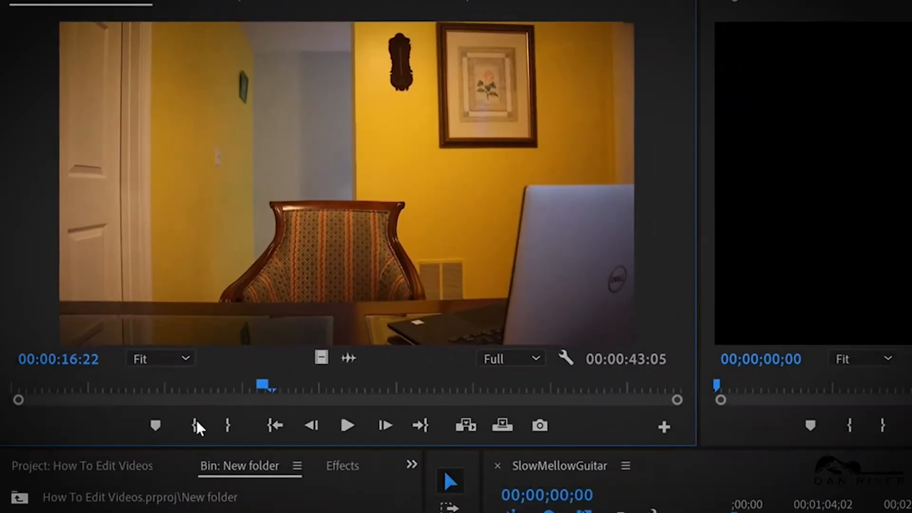
drag(197, 422, 8, 392)
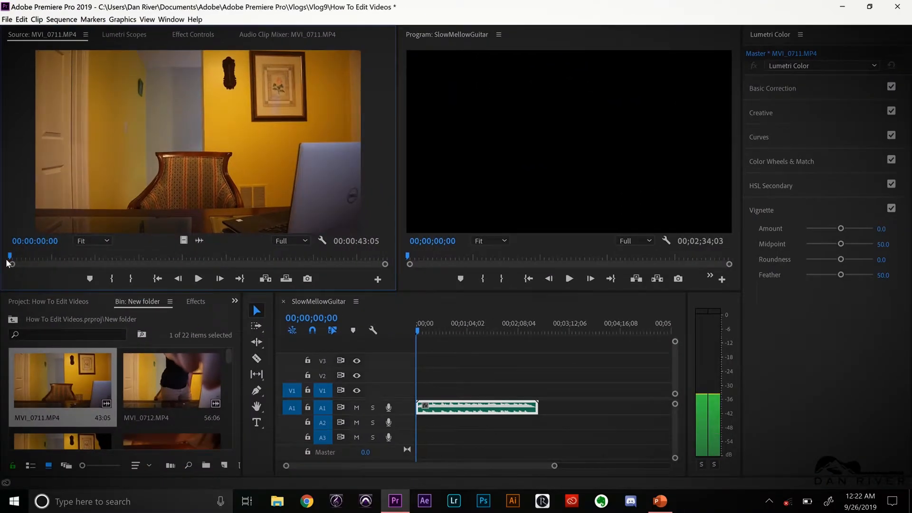
drag(16, 260, 157, 263)
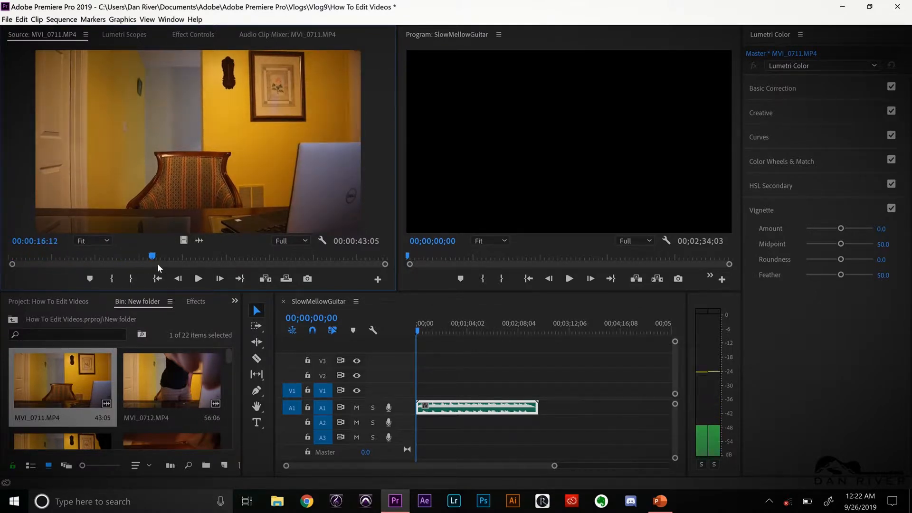
drag(260, 262, 195, 264)
drag(108, 255, 285, 256)
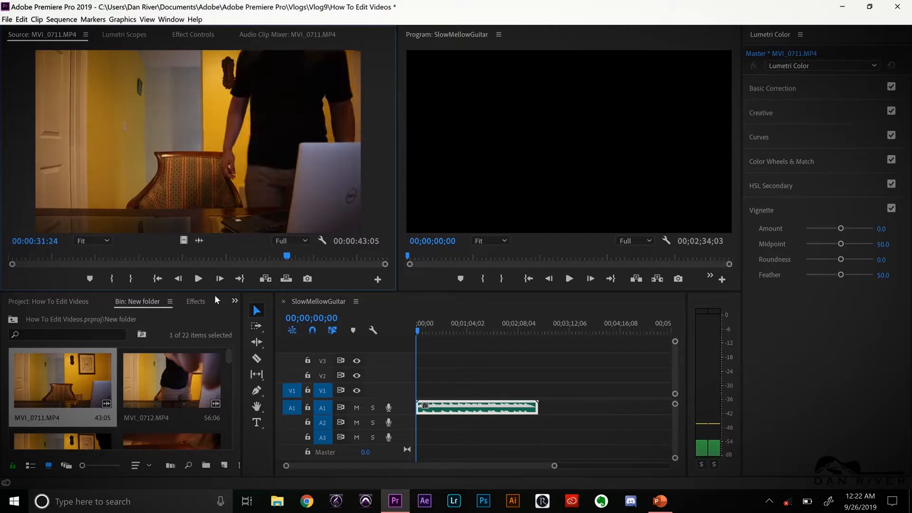
Load MVI_0712.MP4 in the Source monitor and review its footage by scrubbing and playing it
double_click(170, 378)
drag(17, 261, 239, 259)
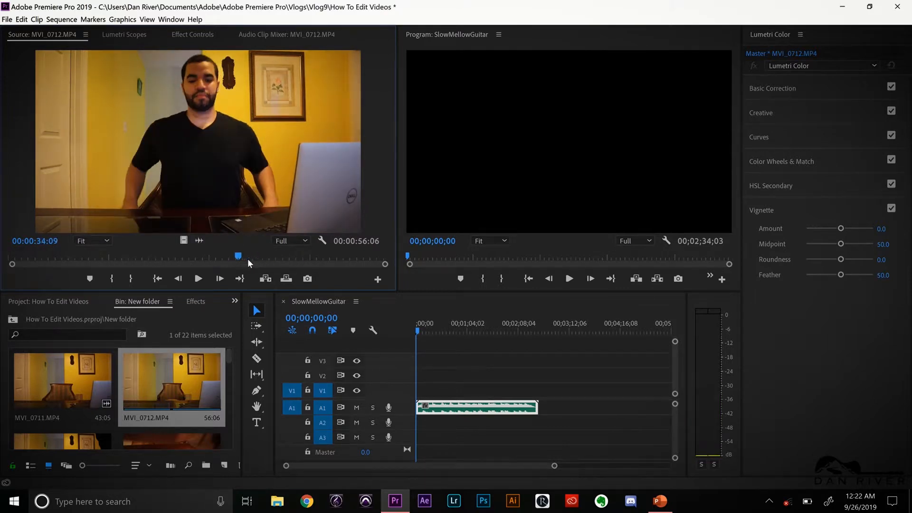
key(space)
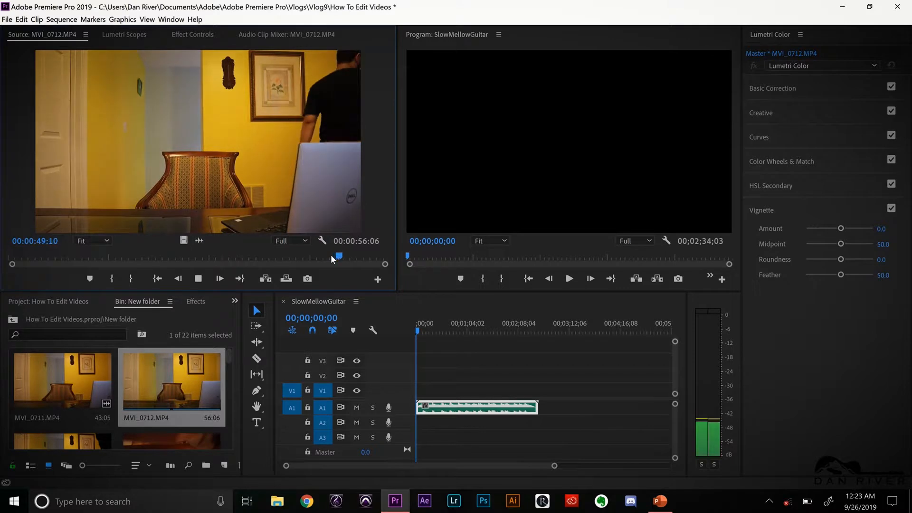
key(space)
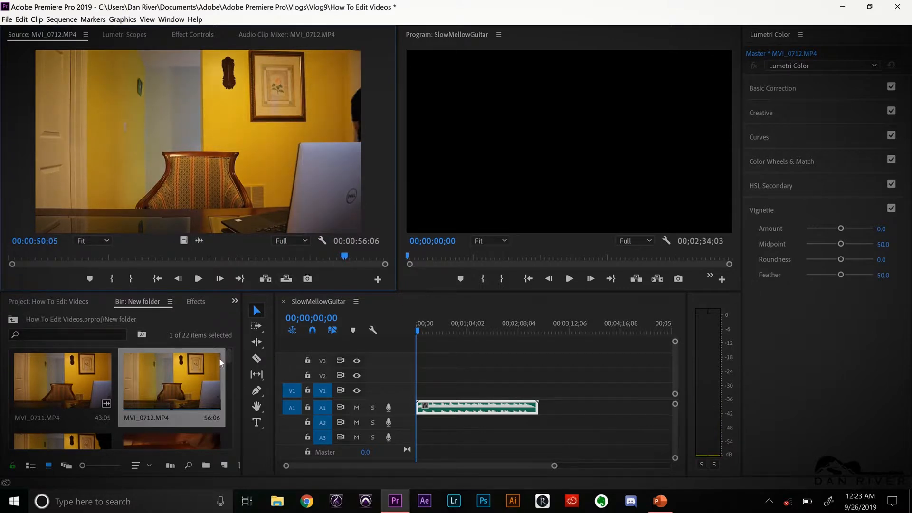
drag(191, 256, 259, 263)
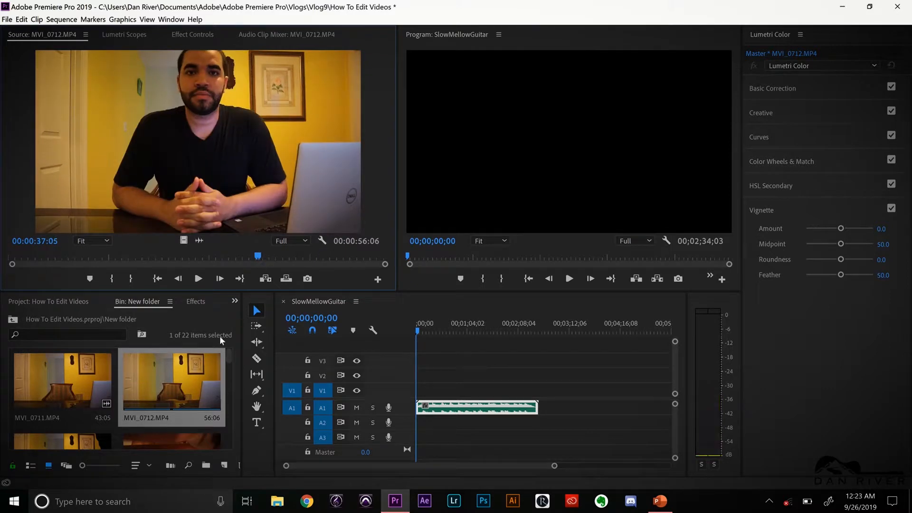
Load MVI_0713.MP4 from the New folder bin in the Source monitor
drag(230, 359, 231, 367)
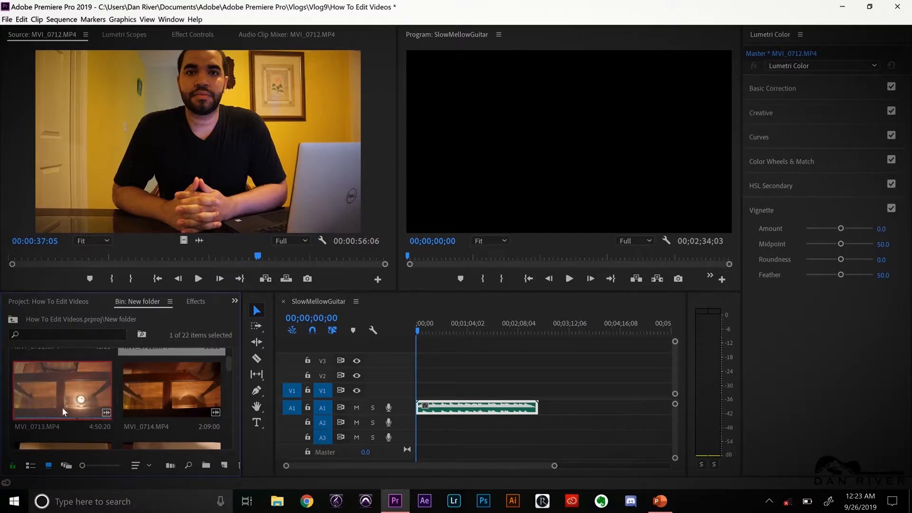
double_click(32, 404)
drag(229, 366, 228, 366)
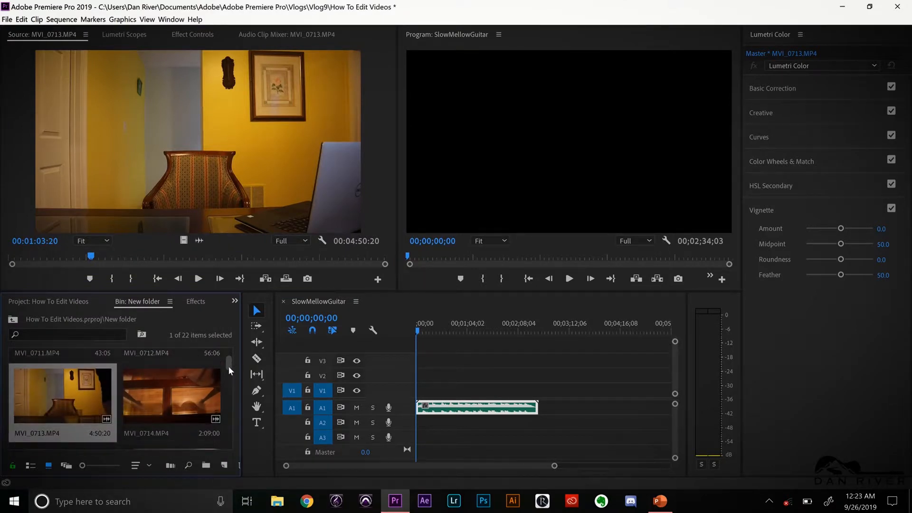
scroll(201, 366, up, 1)
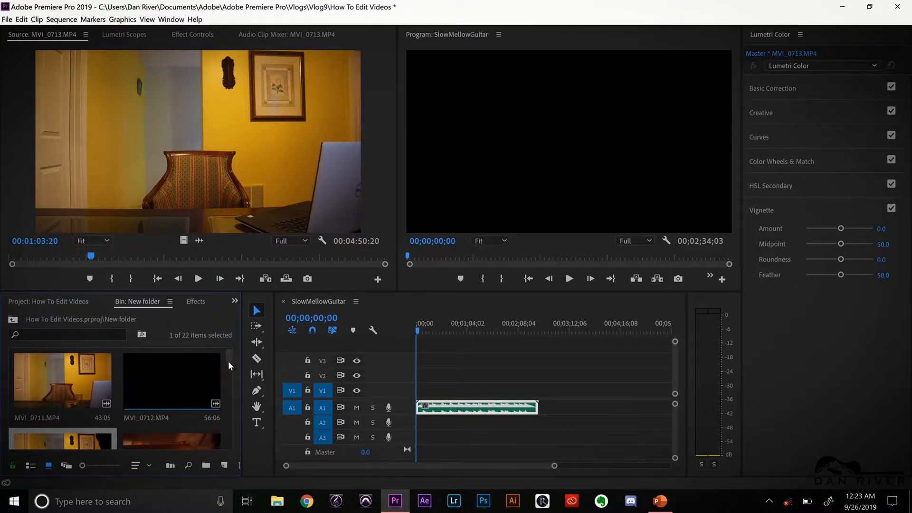
scroll(232, 357, down, 2)
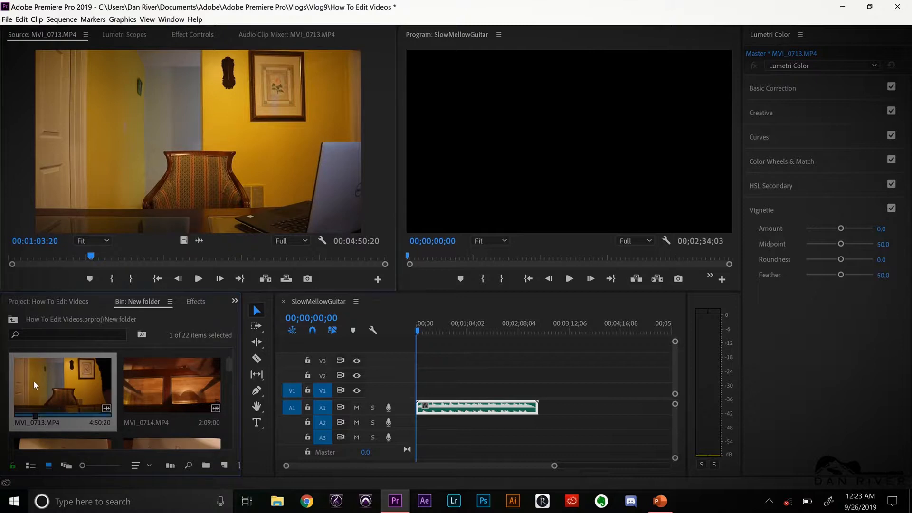
Mark MVI_0713.MP4 in at 00:01:21:13 and out at 00:01:40:07, and place that section at the sequence start on V2 and A2
click(61, 258)
drag(64, 258, 115, 258)
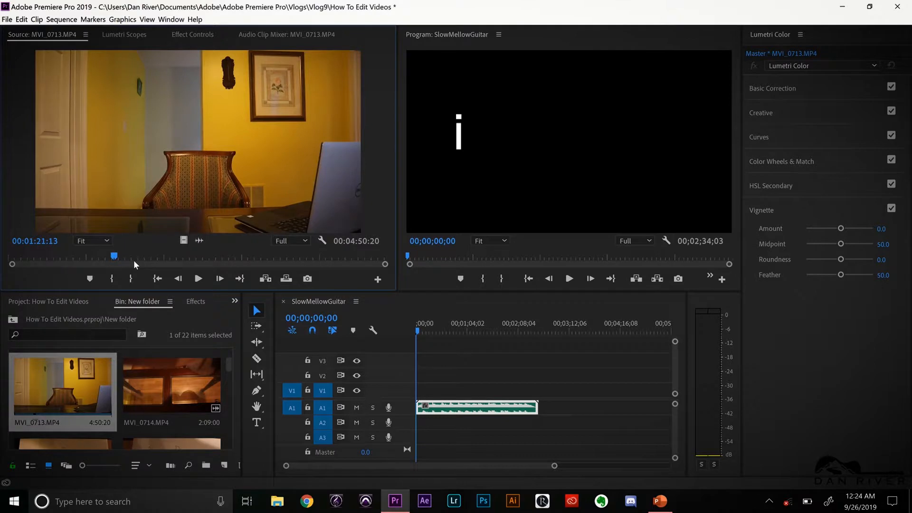
key(i)
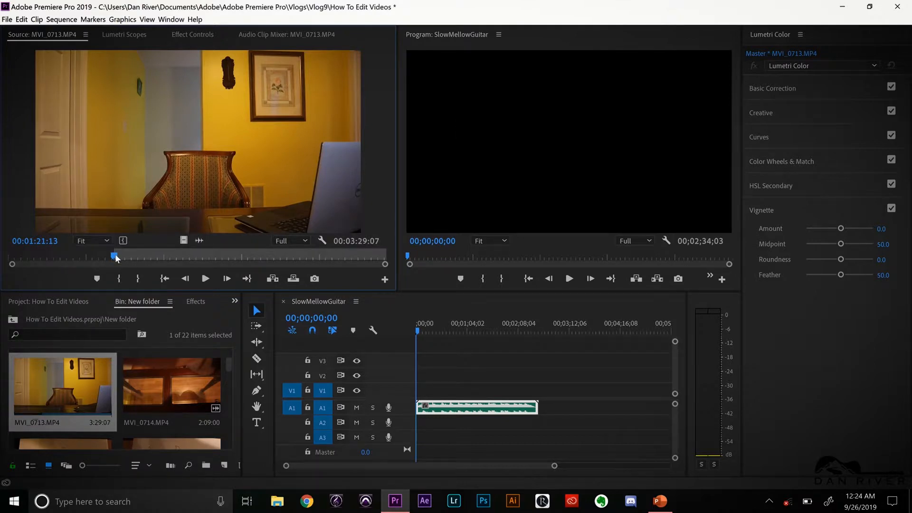
drag(116, 256, 142, 255)
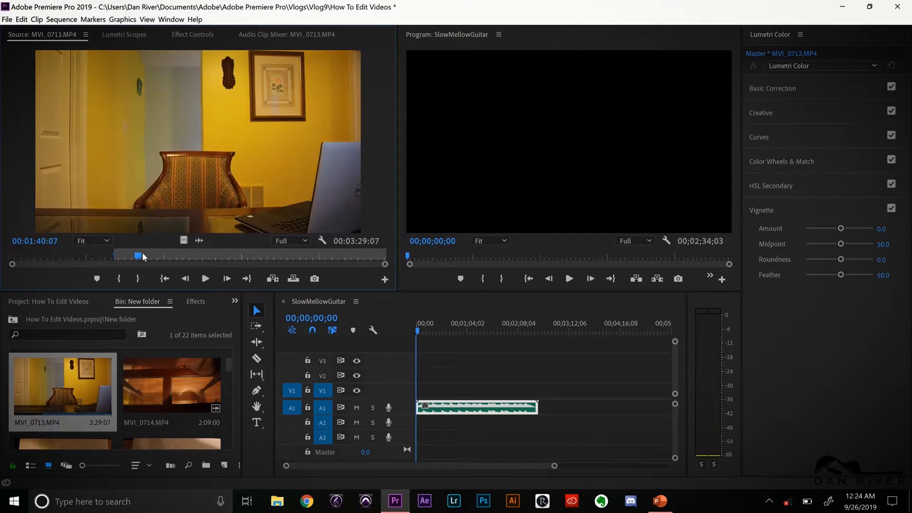
key(o)
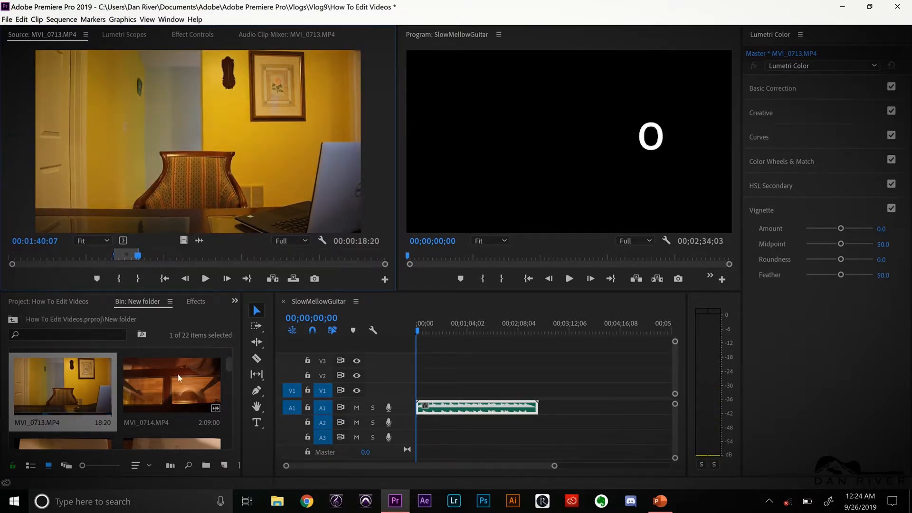
drag(38, 375, 413, 379)
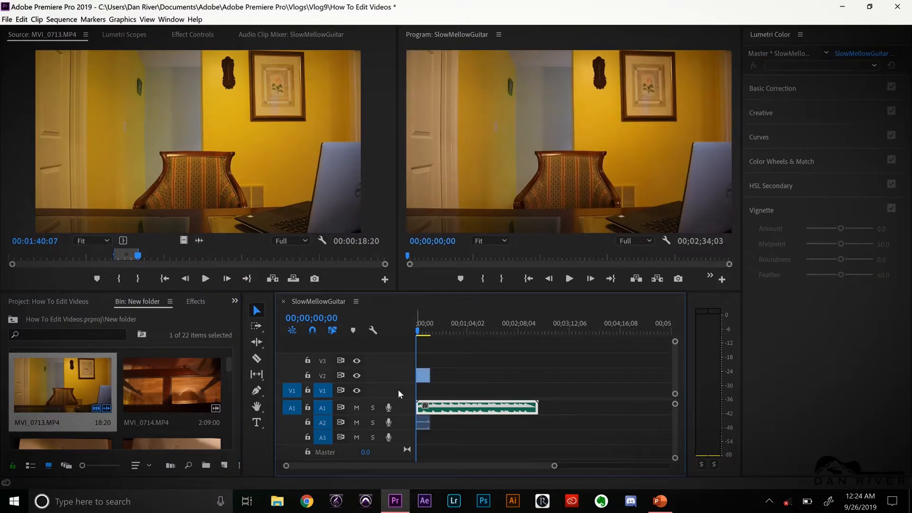
Rearrange the timeline so the MVI_0713.MP4 clip sits on V1 and A1 and the music on A2, and play the sequence
mouse_move(420, 417)
mouse_down()
mouse_move(425, 424)
mouse_move(427, 394)
mouse_move(447, 414)
mouse_move(441, 433)
mouse_move(439, 420)
mouse_move(403, 426)
mouse_move(417, 423)
mouse_up()
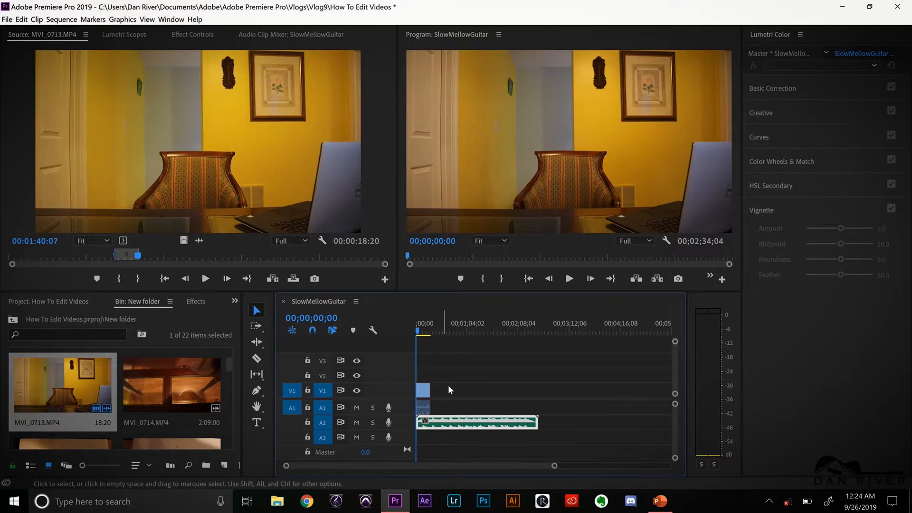
key(space)
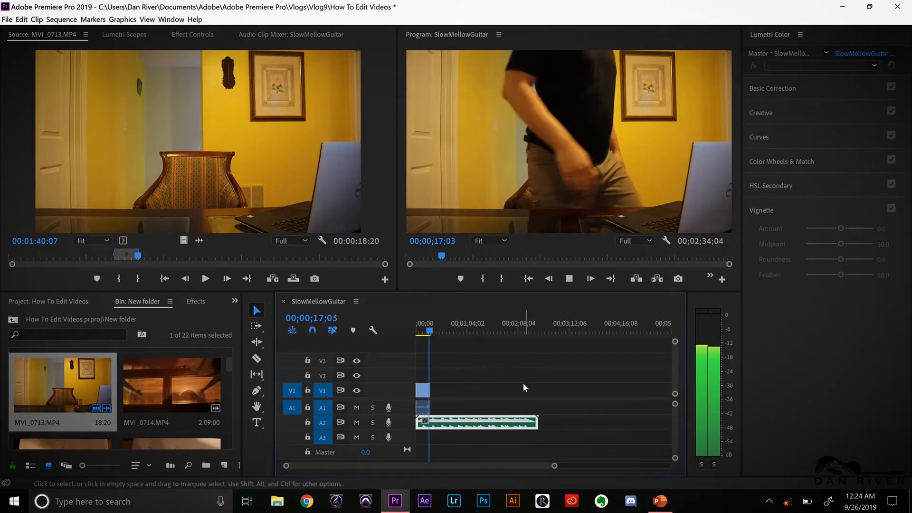
key(space)
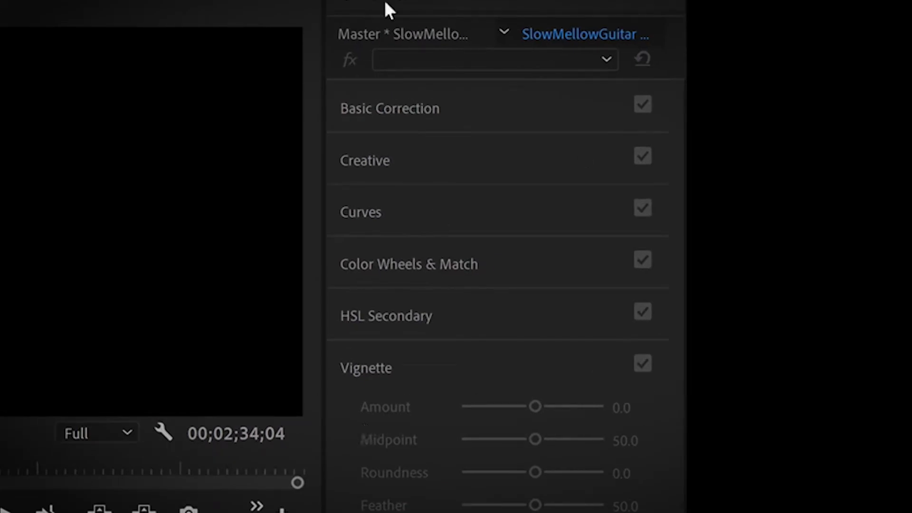
Examine the Basic Correction and Creative sections of the Lumetri Color controls
click(379, 4)
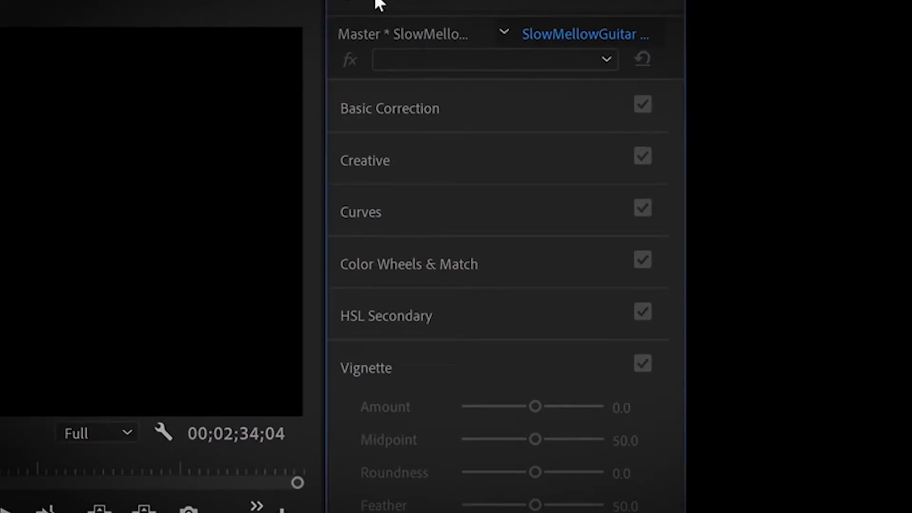
click(403, 126)
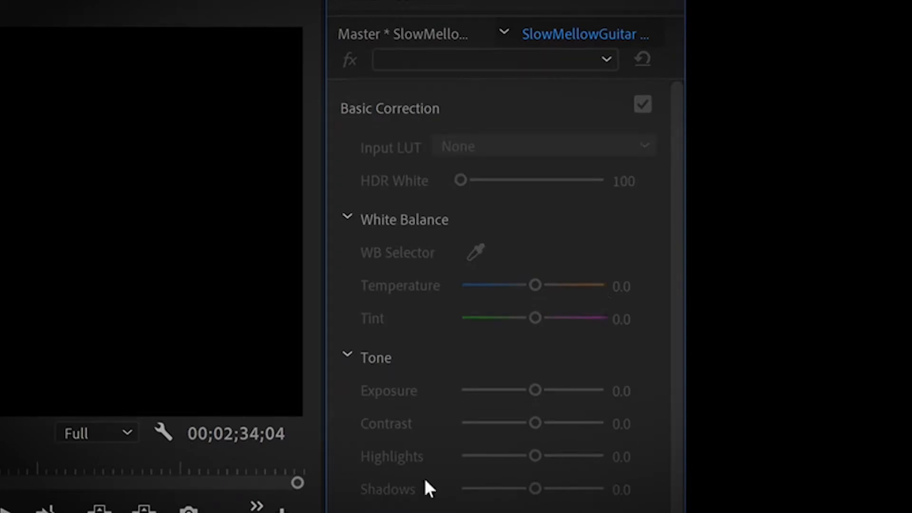
click(378, 111)
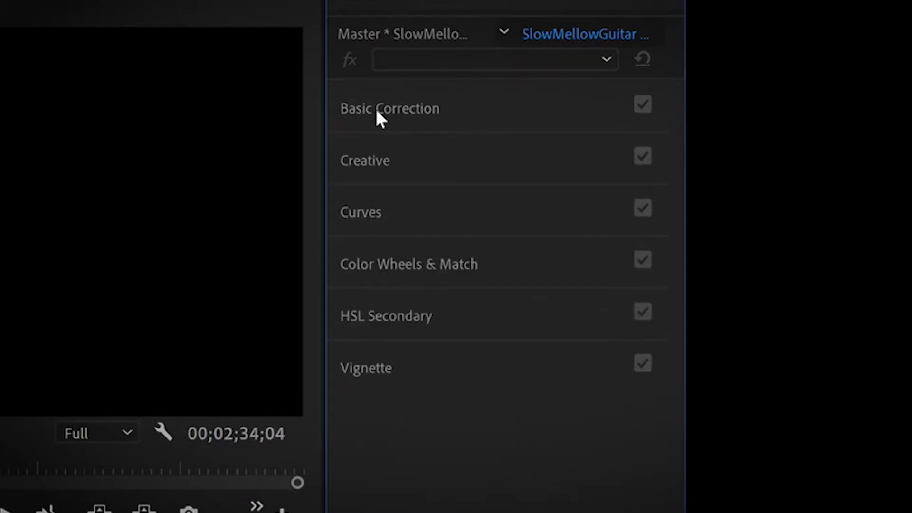
click(383, 164)
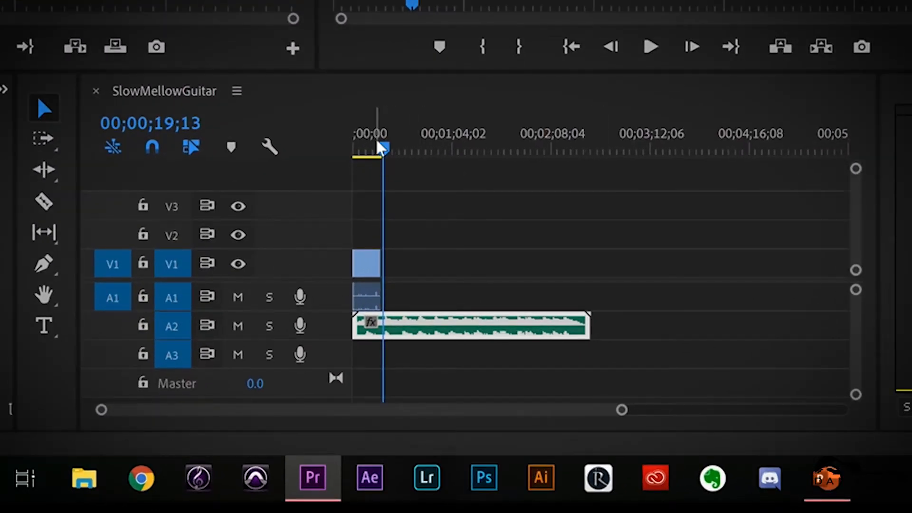
Set the SlowMellowGuitar.mp3 volume level to -25 dB at the sequence start and play the result
drag(385, 149, 370, 150)
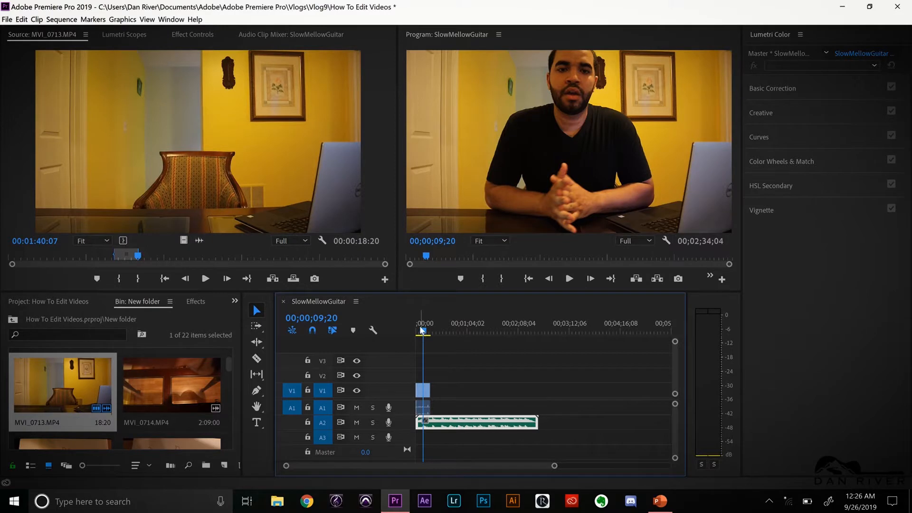
drag(422, 329, 416, 329)
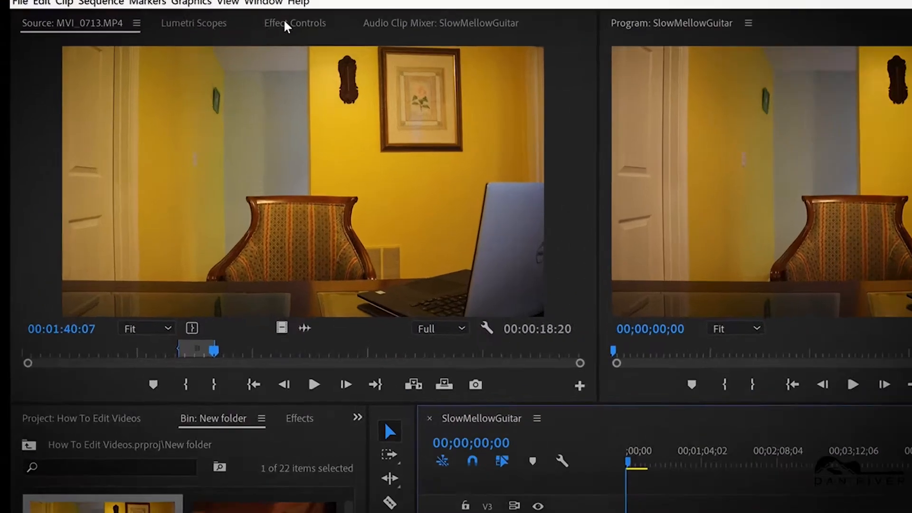
click(185, 35)
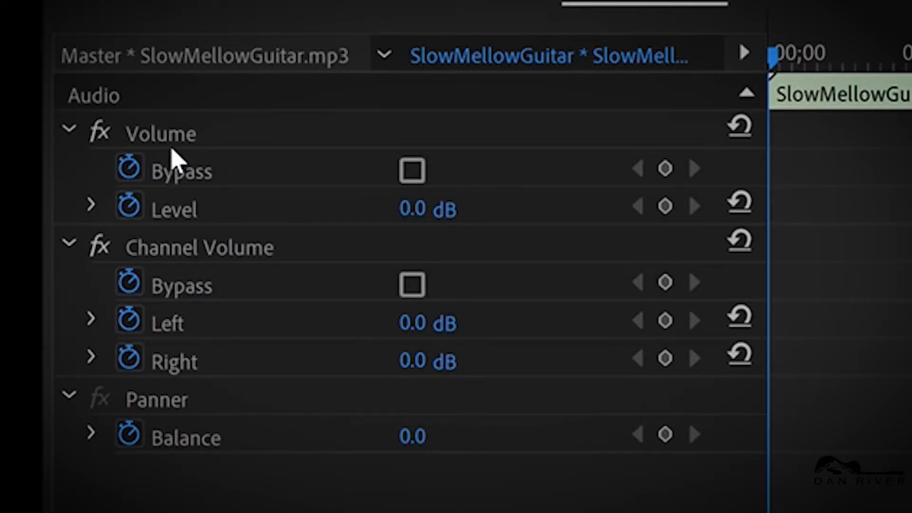
click(410, 210)
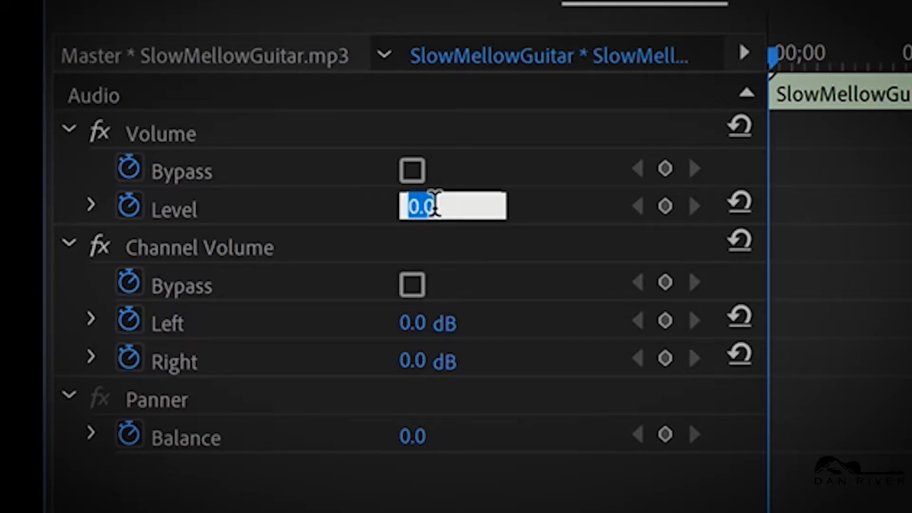
text(-)
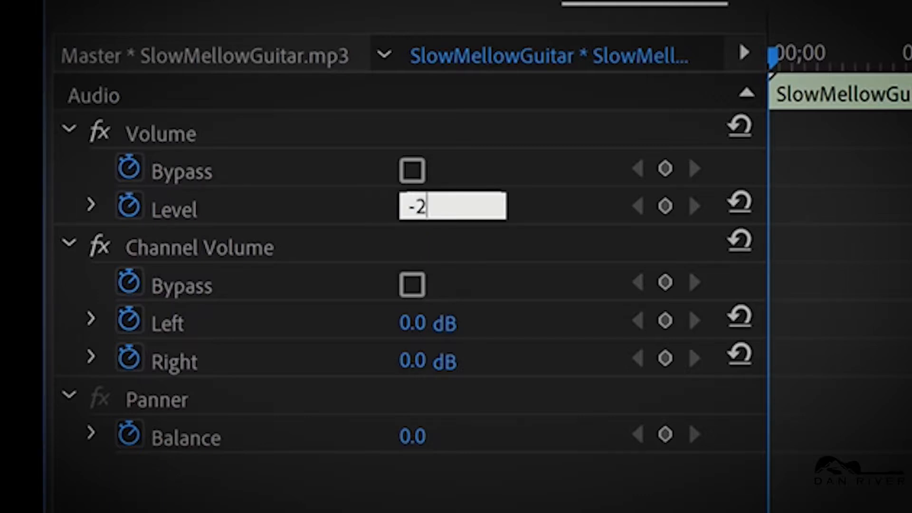
text(25)
key(Return)
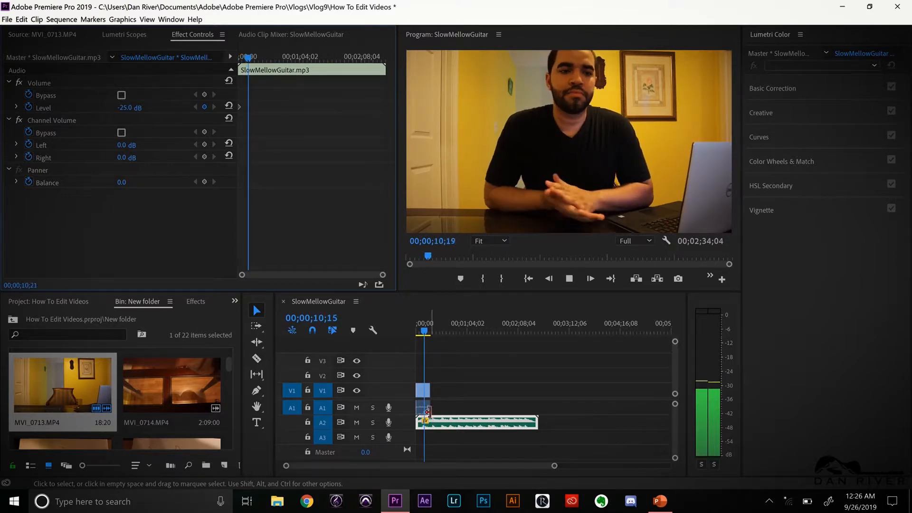
key(space)
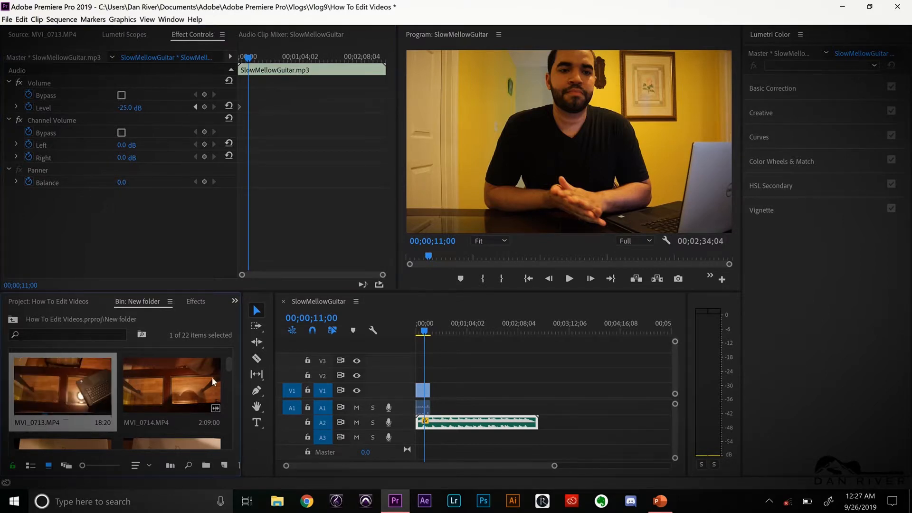
Mark a 31:01 section of MVI_0717.MP4 ending at 00:00:37:01 and place it right after the first clip on V1 and A1
drag(229, 363, 194, 390)
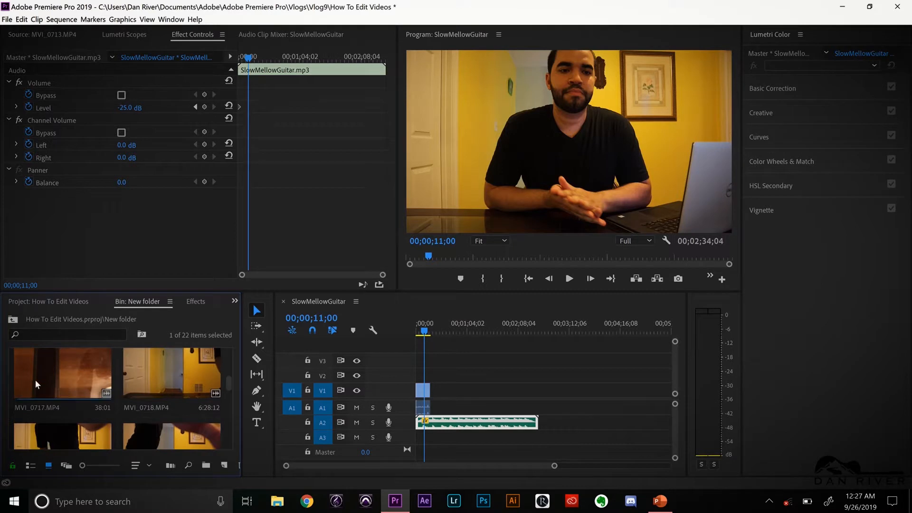
double_click(93, 383)
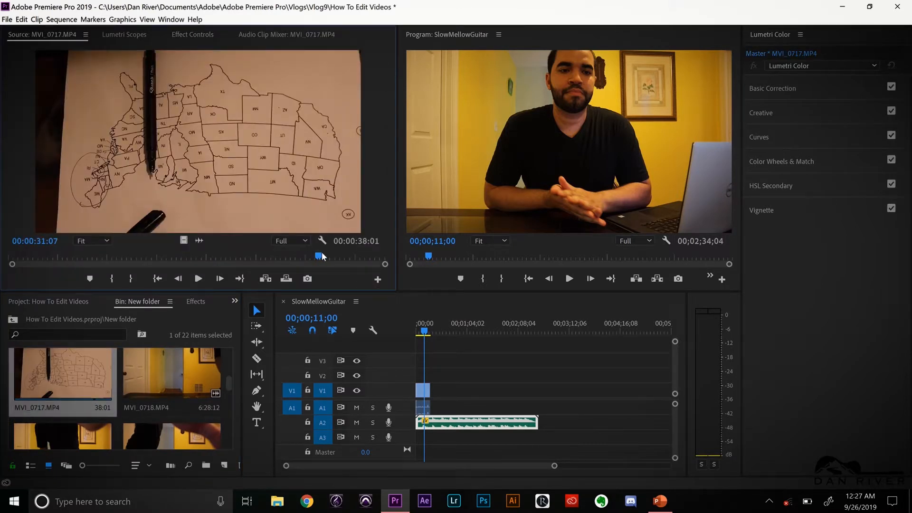
mouse_move(259, 263)
mouse_down()
mouse_move(70, 256)
mouse_move(401, 268)
mouse_move(377, 266)
mouse_up()
key(i)
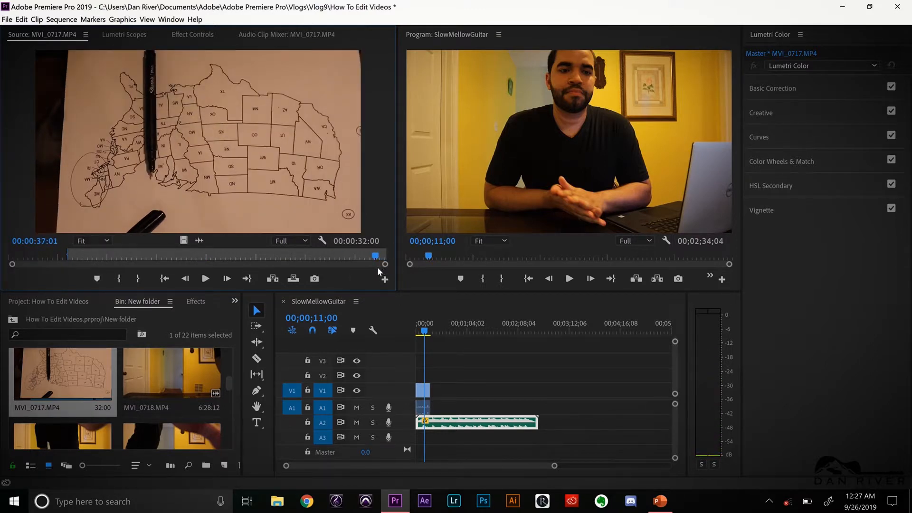
key(o)
drag(452, 379, 436, 388)
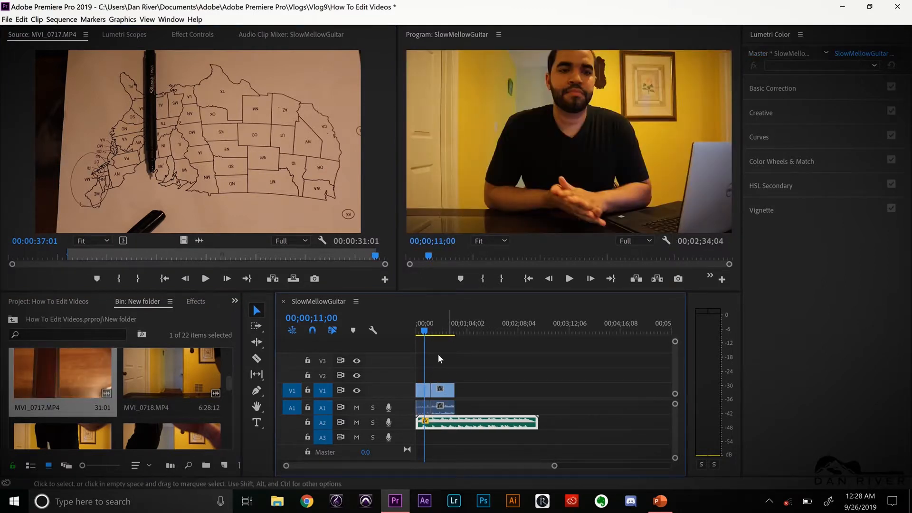
Move the sequence playhead to 00;00;32;22 in the map clip and search the effects for "flip"
click(442, 330)
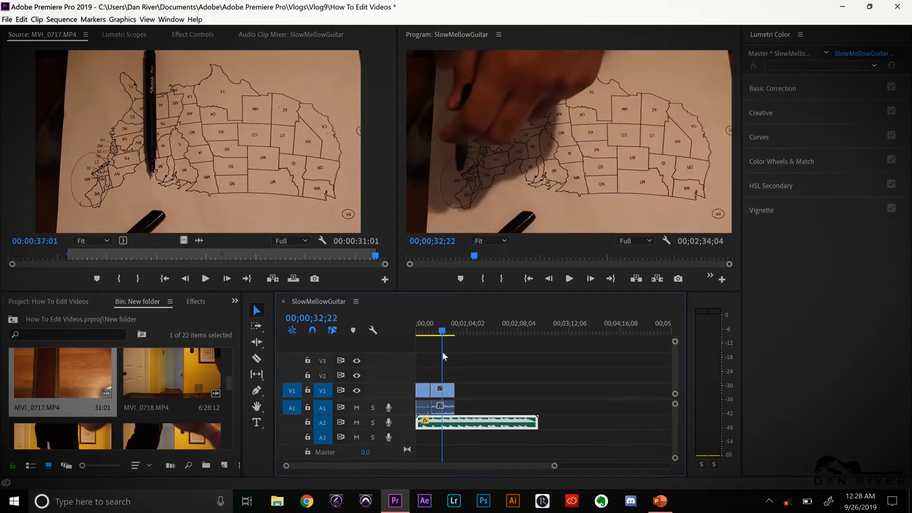
click(452, 393)
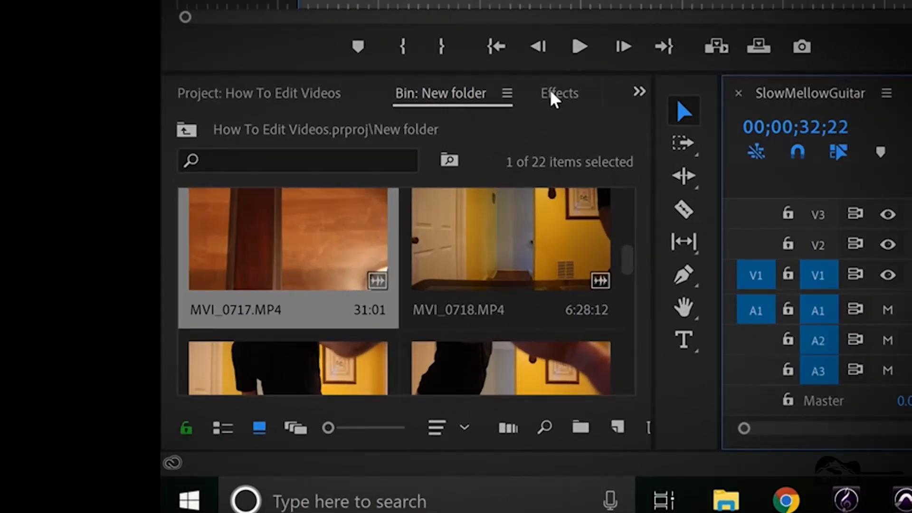
click(550, 94)
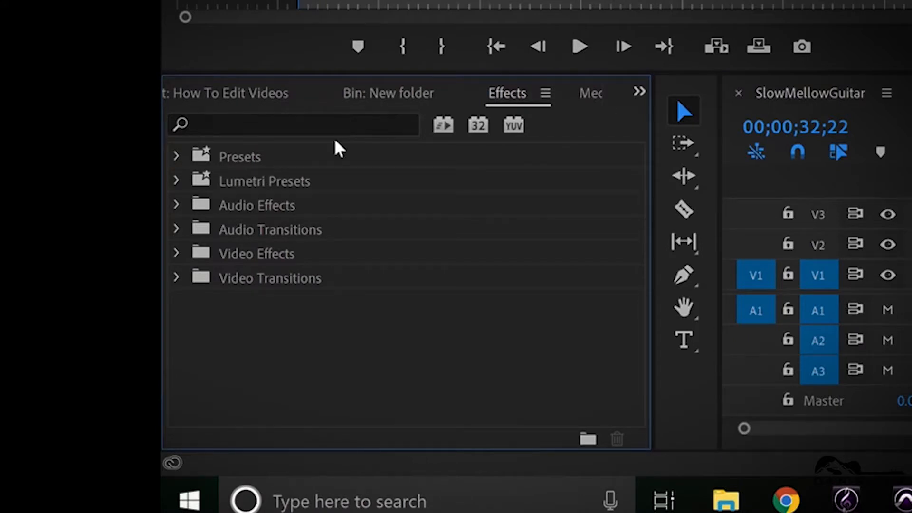
click(339, 123)
text(flip)
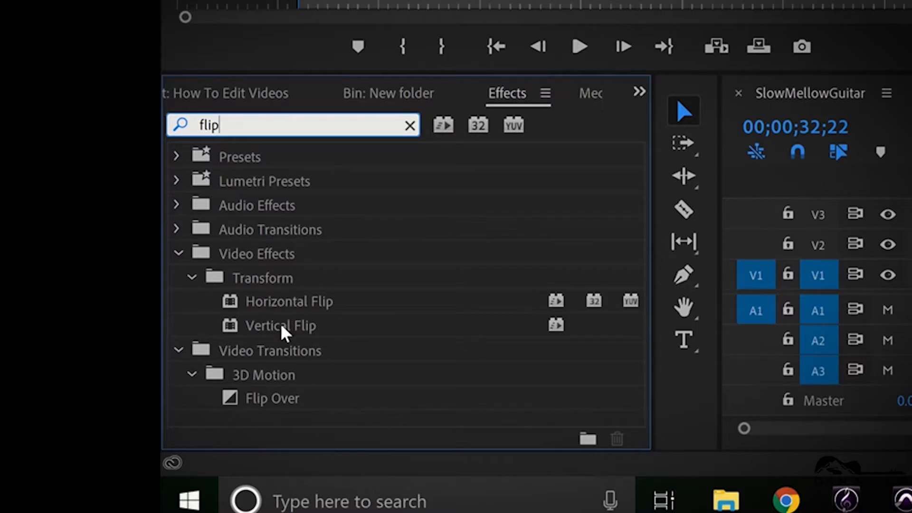
Try the Horizontal Flip effect on the MVI_0717.MP4 clip in the sequence and undo it
drag(247, 307, 911, 319)
drag(770, 319, 860, 285)
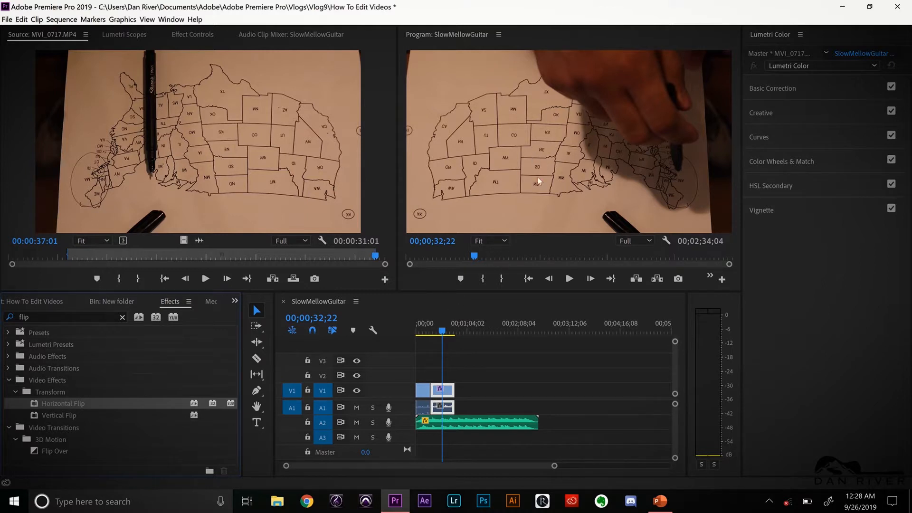
key(ctrl+z)
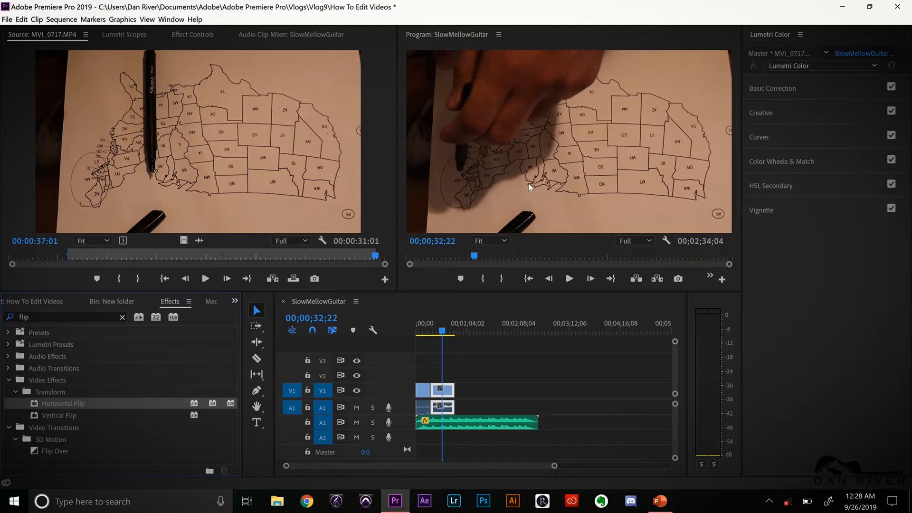
Apply the Vertical Flip effect to the MVI_0717.MP4 clip on V1 and scrub the sequence to 00;00;46;10 to check it
click(54, 417)
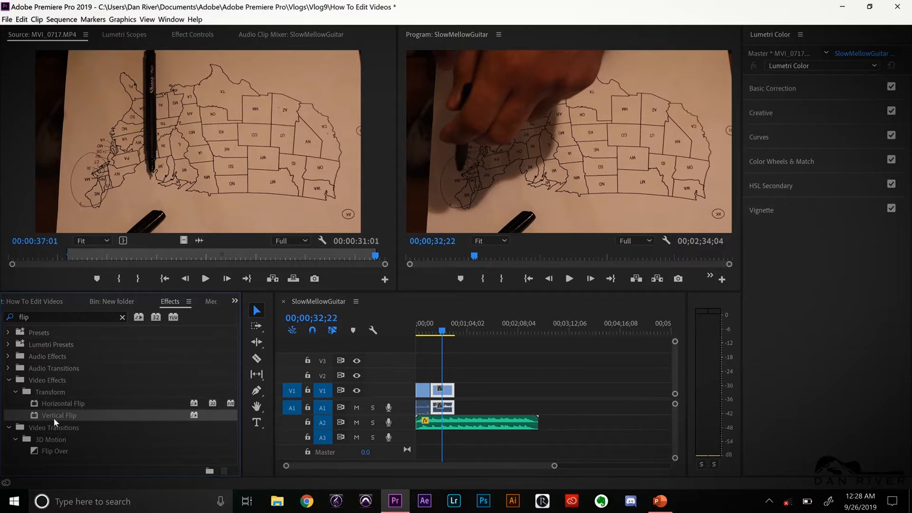
drag(53, 418, 448, 396)
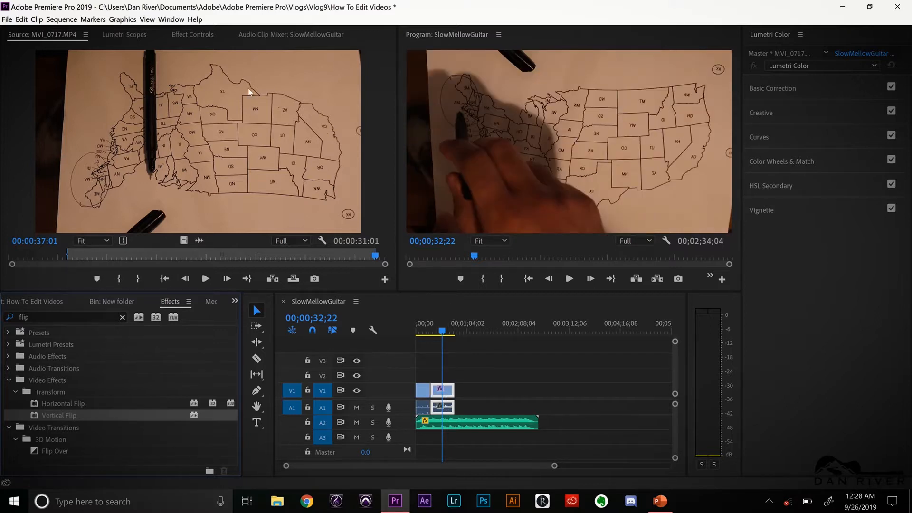
drag(123, 256, 194, 259)
drag(474, 259, 500, 258)
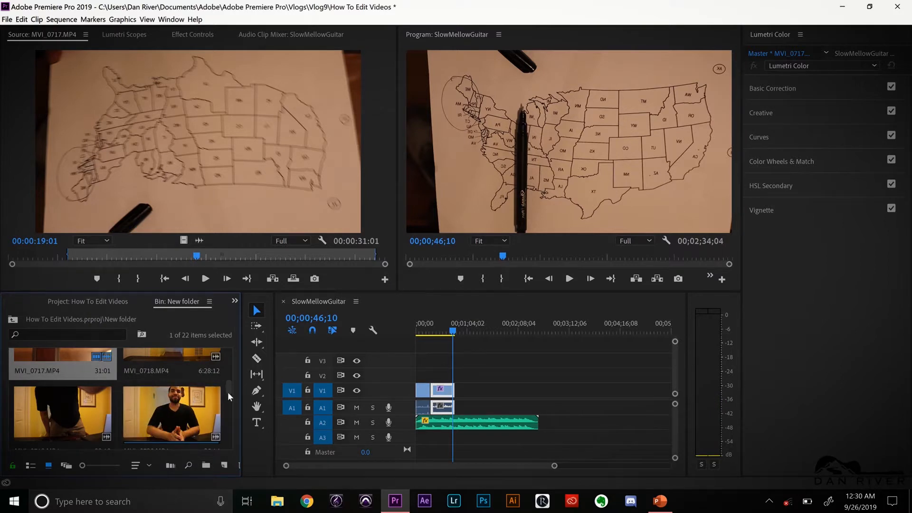
Mark a 30:07 section of MVI_0725.MP4 ending at 00:00:40:17 and place it on V1 and A1, well past the music's end
scroll(232, 402, down, 3)
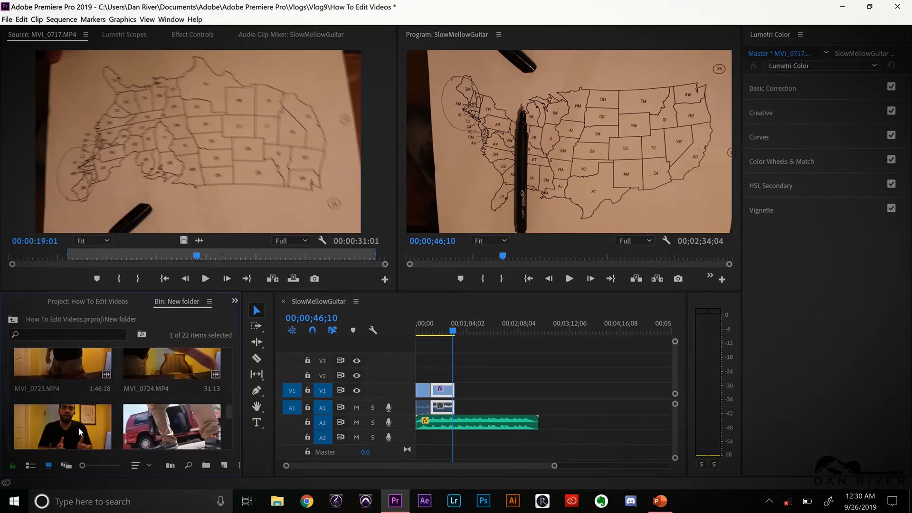
double_click(78, 431)
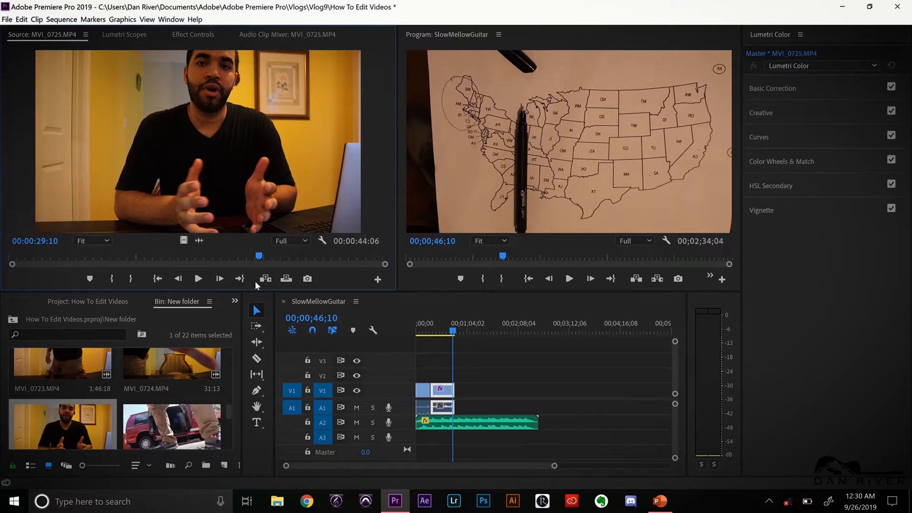
drag(262, 252, 353, 267)
key(i)
key(o)
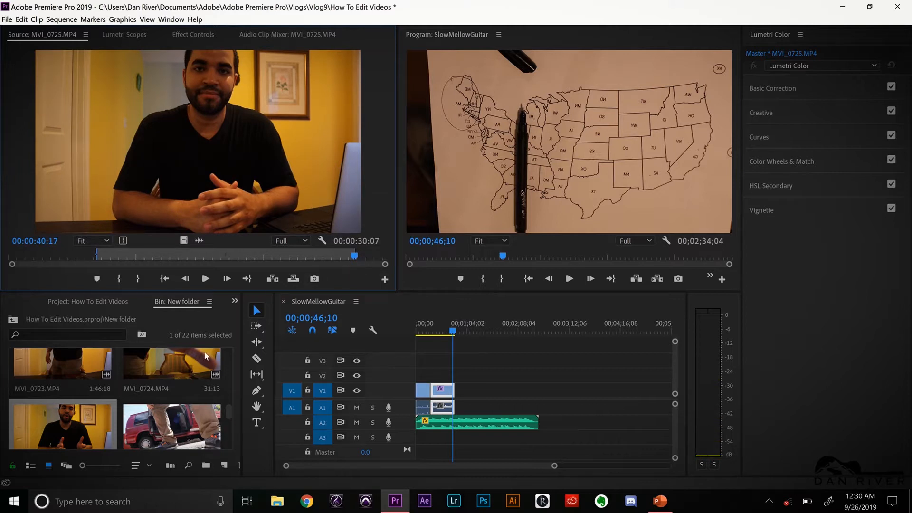
drag(103, 427, 624, 400)
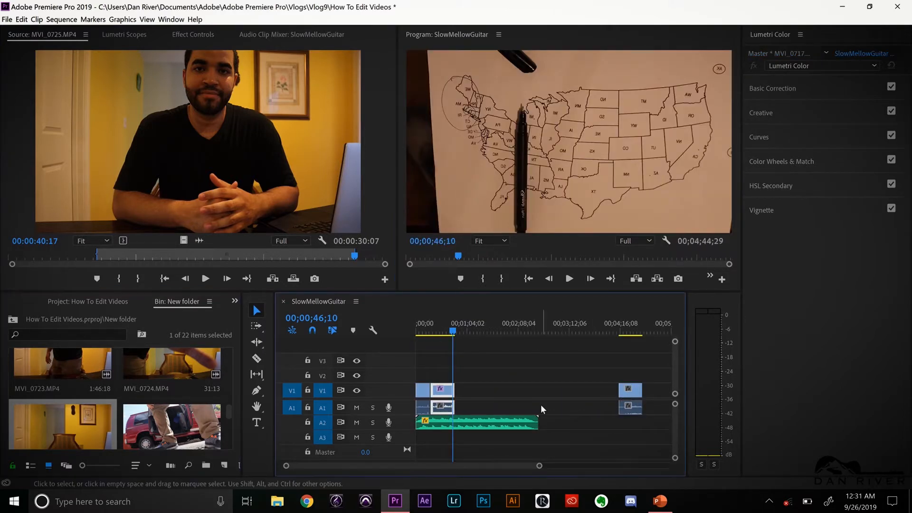
Load MVI_0731.MP4 in the Source monitor and mark a 29:06 section ending at 00:00:37:13
click(231, 417)
scroll(232, 416, down, 2)
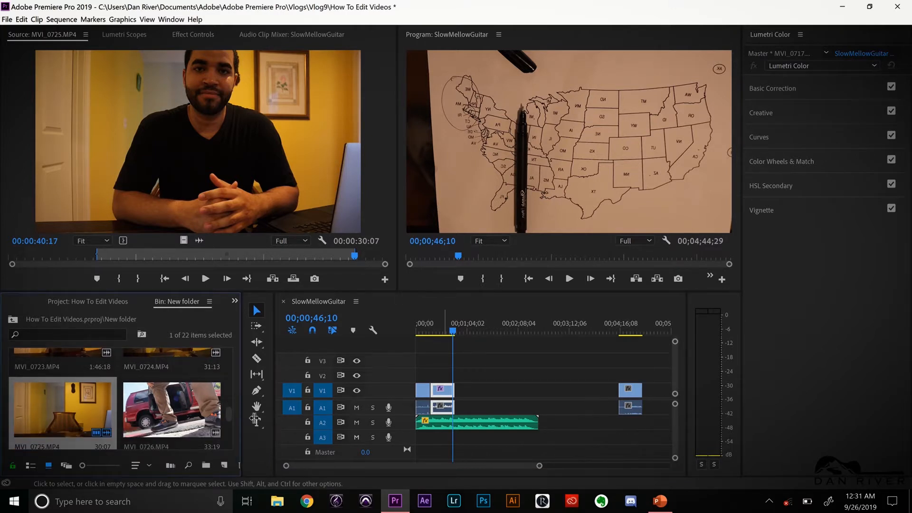
drag(229, 412, 236, 439)
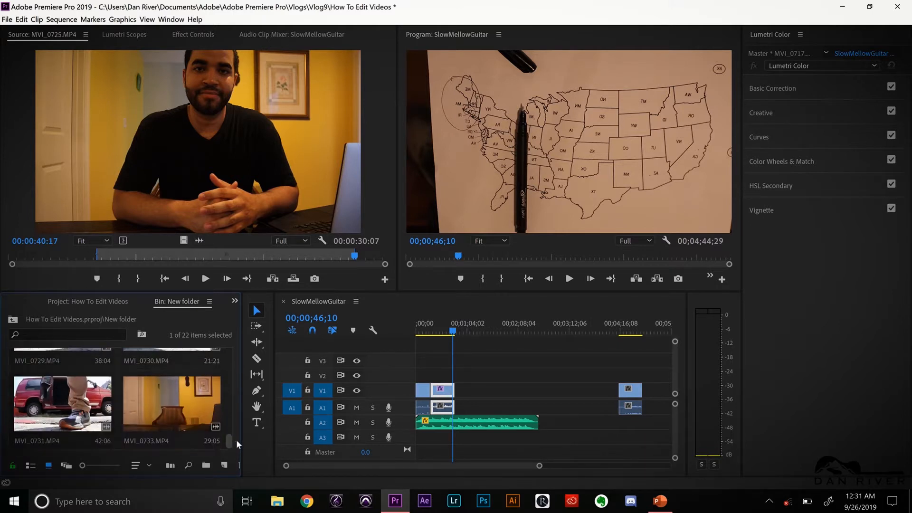
double_click(62, 412)
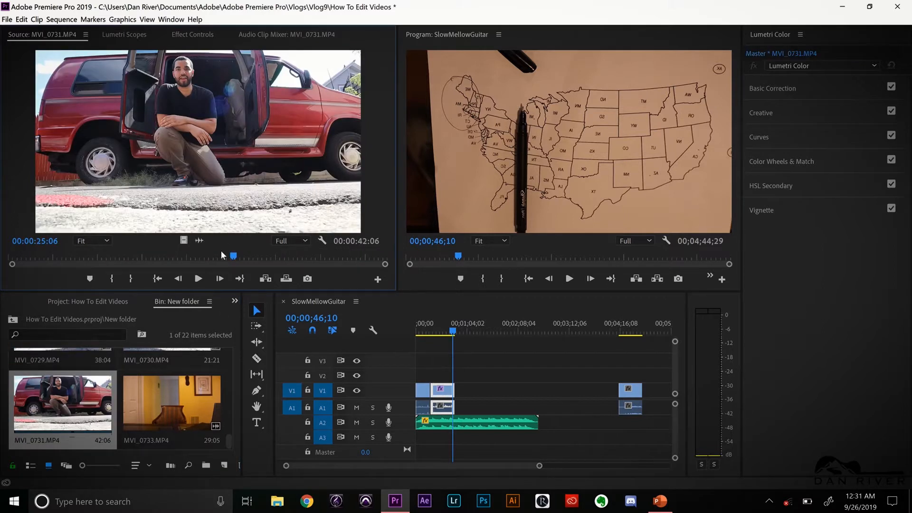
mouse_move(236, 254)
mouse_down()
mouse_move(154, 255)
mouse_move(148, 263)
mouse_move(177, 309)
mouse_move(94, 251)
mouse_move(86, 256)
mouse_move(354, 257)
mouse_move(343, 266)
mouse_up()
key(i)
key(o)
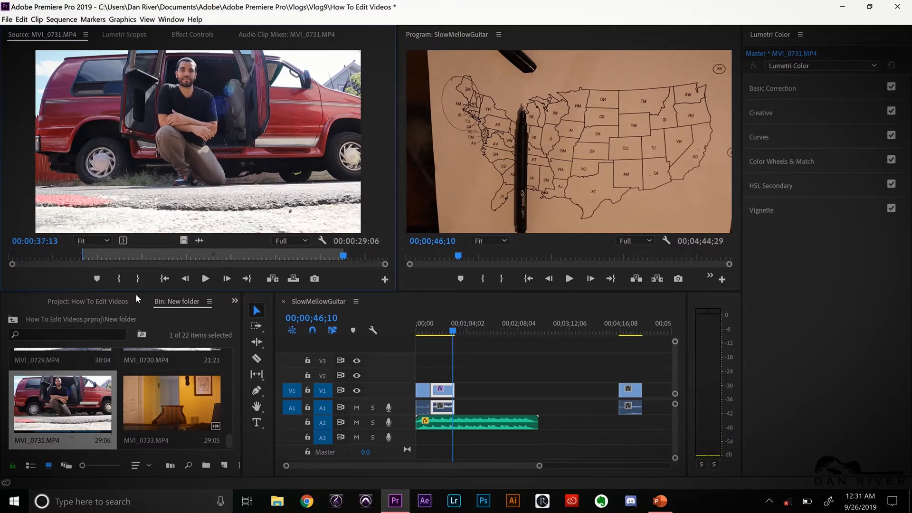
Place the marked MVI_0731.MP4 section directly after the MVI_0717.MP4 clip on V1 and A1, and move the MVI_0725.MP4 clip against its end
drag(52, 397, 441, 418)
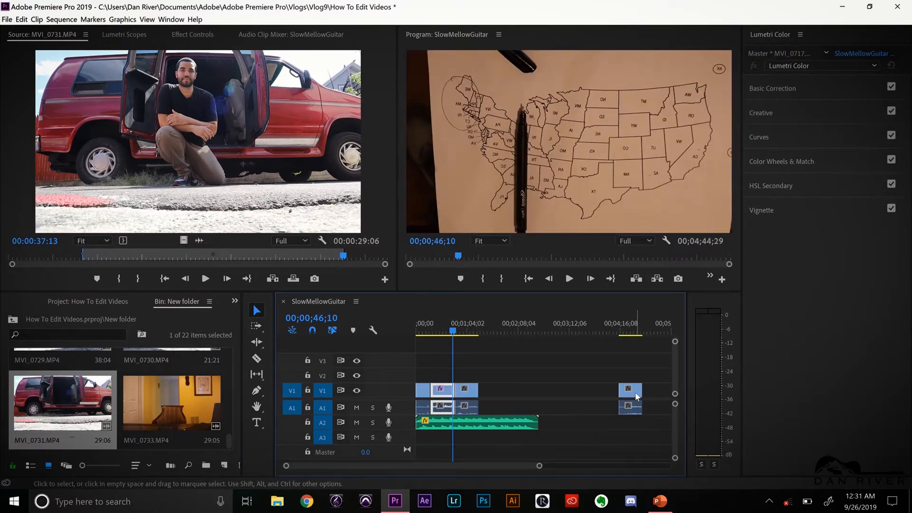
drag(636, 395, 494, 396)
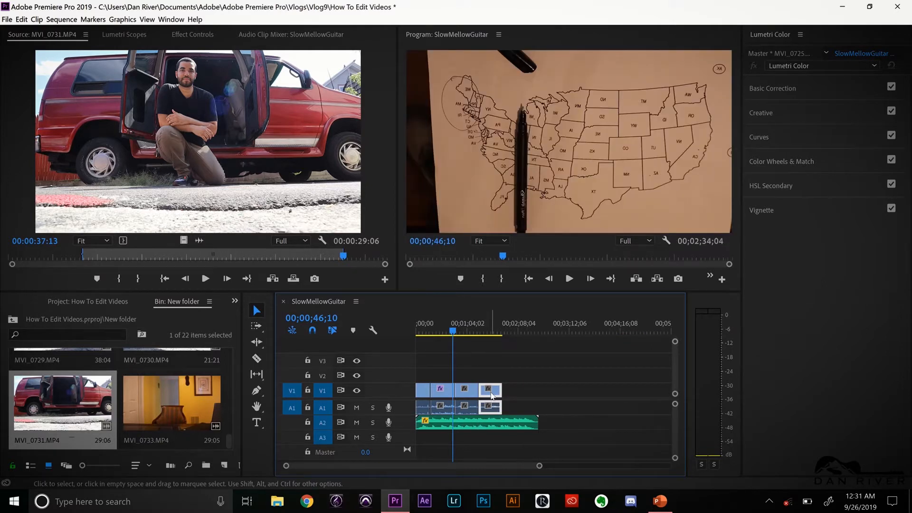
click(421, 333)
drag(427, 334, 496, 332)
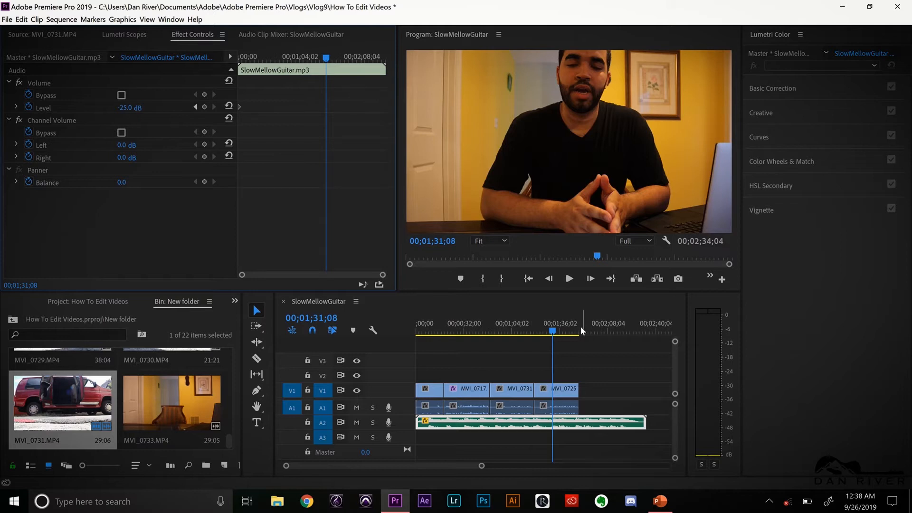
Add a volume Level keyframe to the SlowMellowGuitar.mp3 clip at 00;02;01;25, past the end of the video clips
click(563, 429)
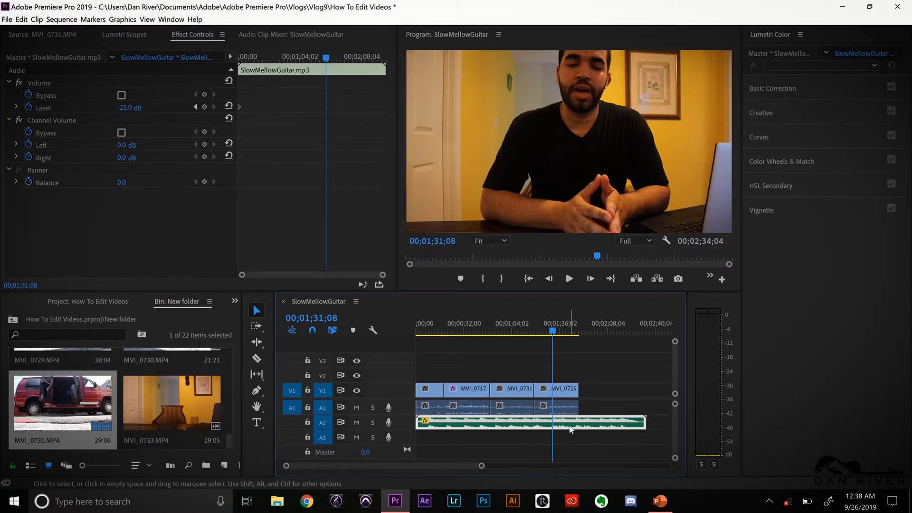
click(556, 332)
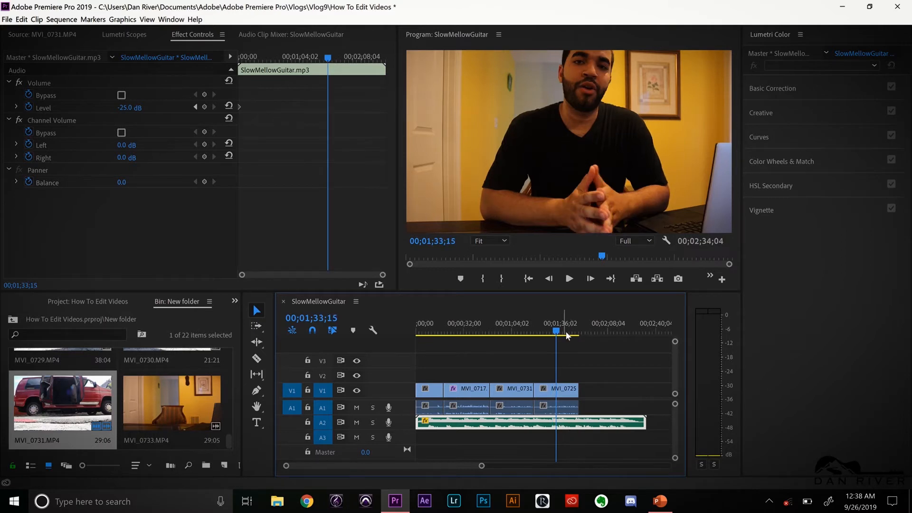
drag(563, 333, 591, 330)
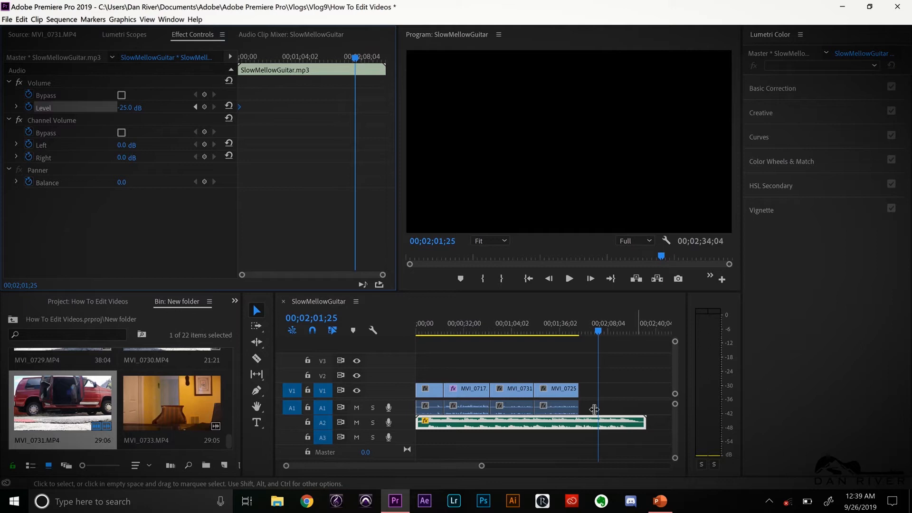
click(203, 107)
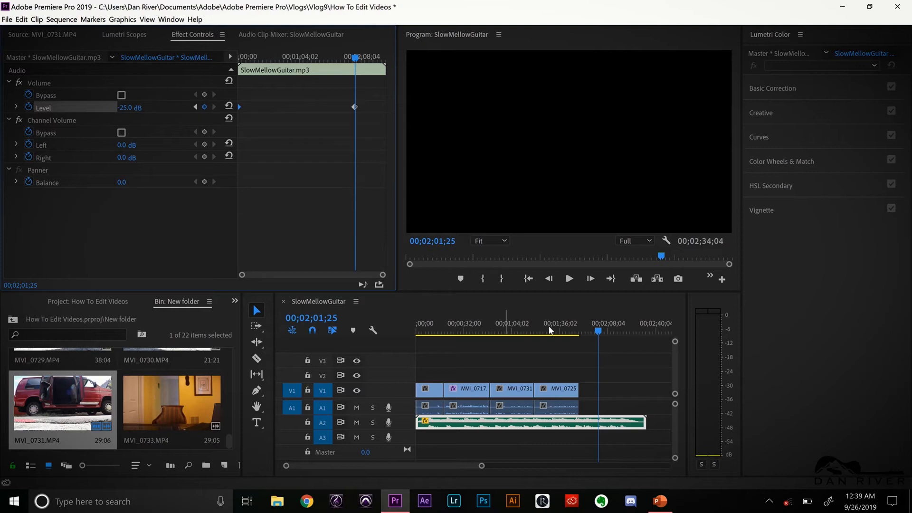
Set the music's volume Level to 0 dB at 00;02;02;14 and play from 00;01;56;26 to hear the rise
click(600, 335)
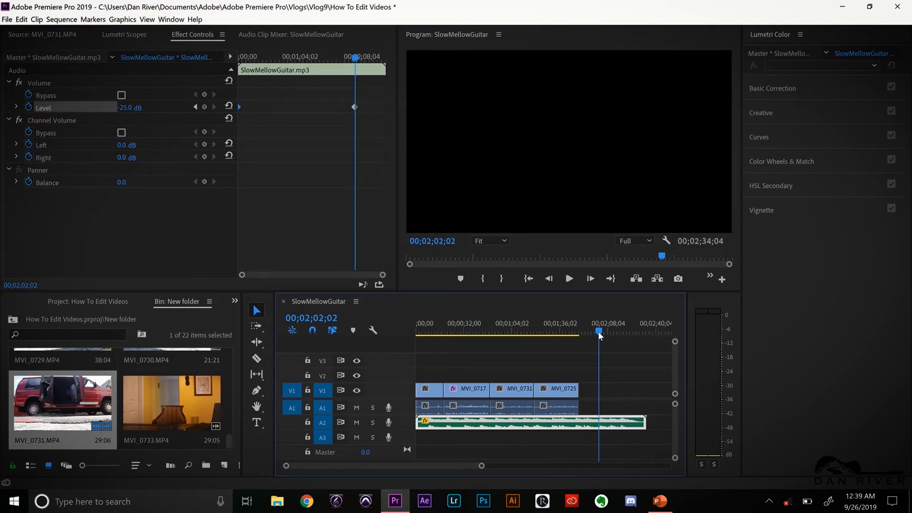
click(125, 108)
text(0)
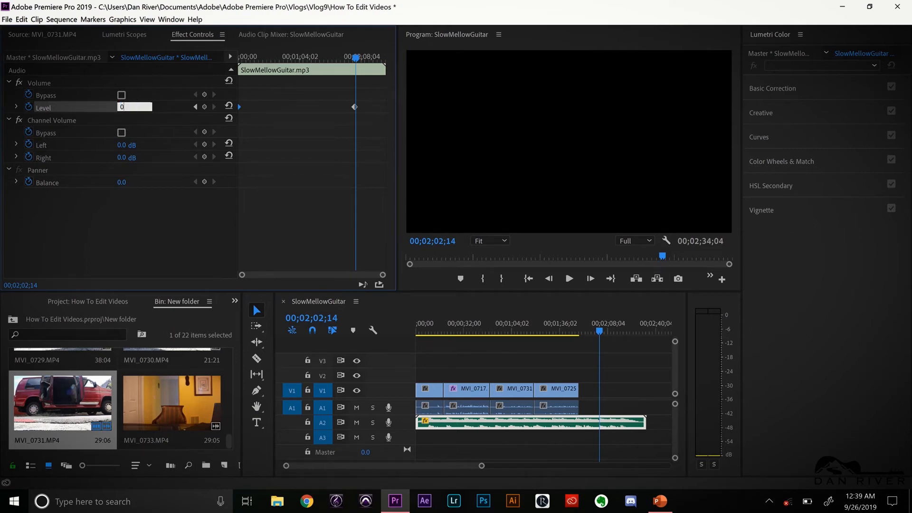
key(Return)
drag(599, 334, 591, 335)
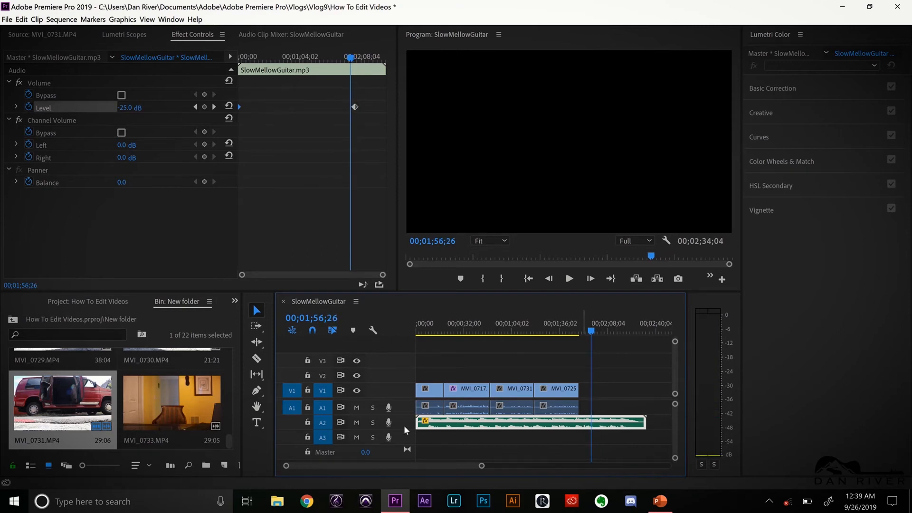
key(space)
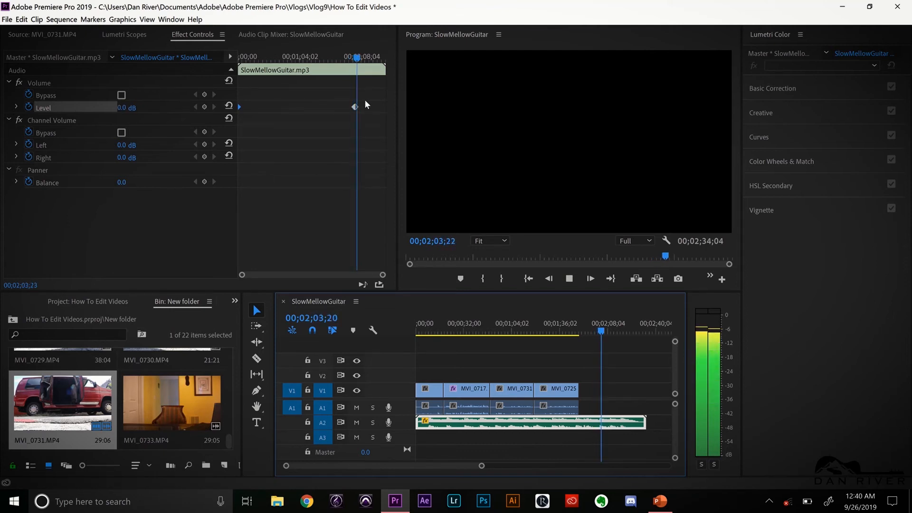
key(space)
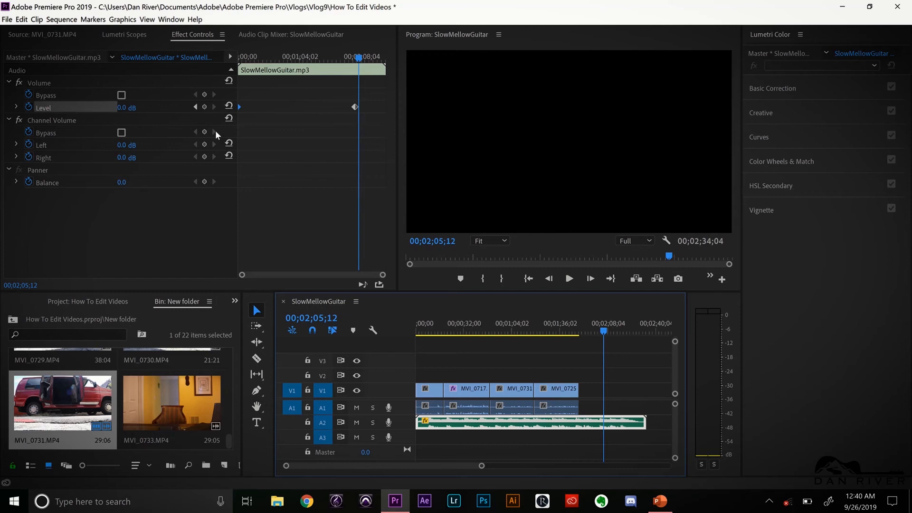
Add a music Level keyframe at 00;02;05;12, set the Level to -25 dB at 00;02;06;01, and play back the drop
click(204, 107)
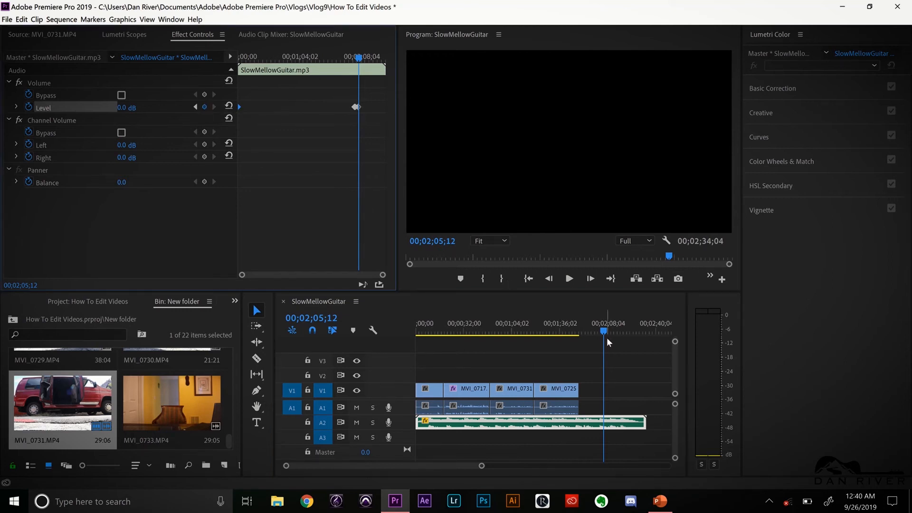
drag(603, 330, 605, 330)
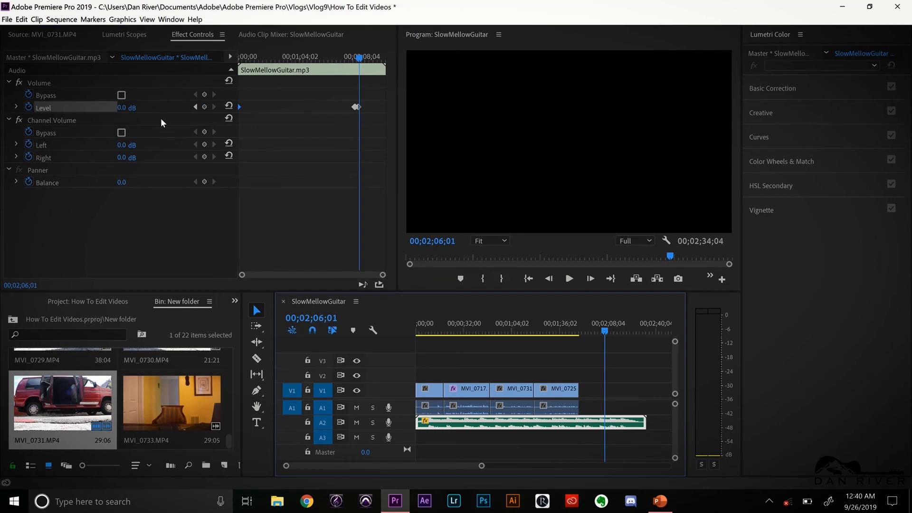
click(125, 107)
text(-25)
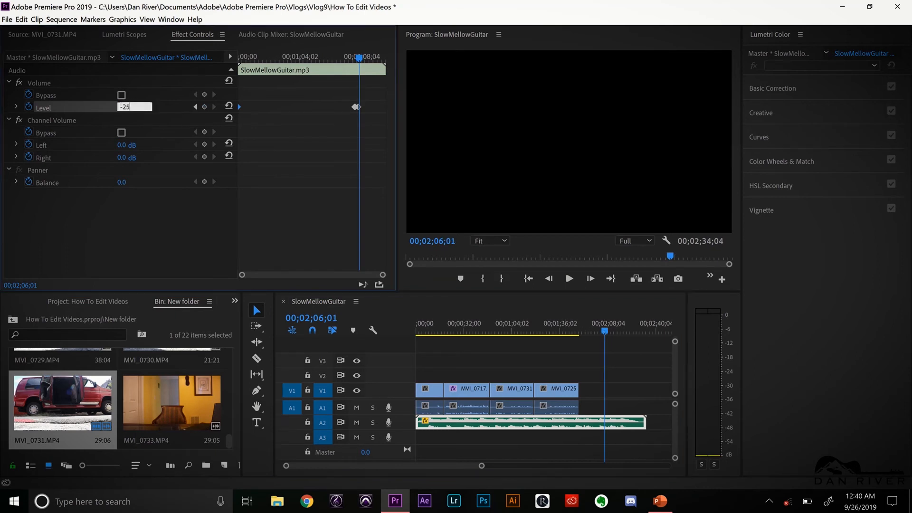
key(Return)
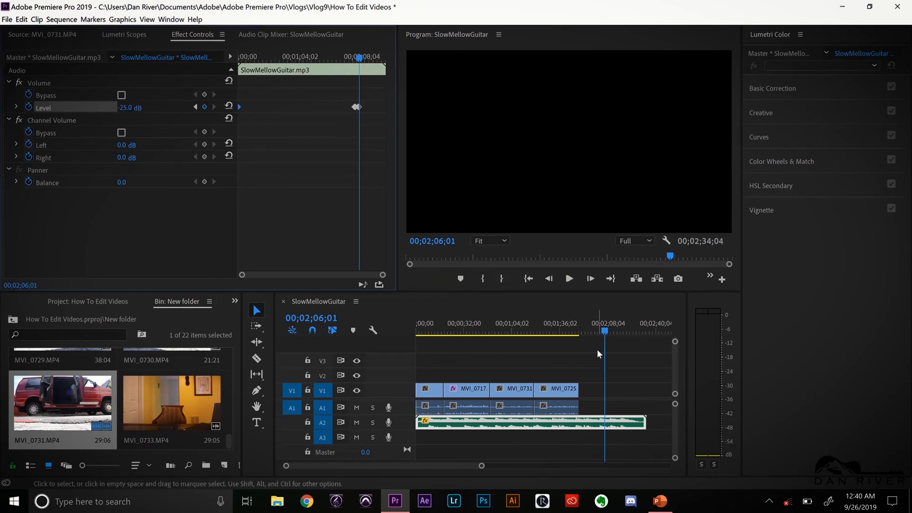
drag(605, 331, 601, 339)
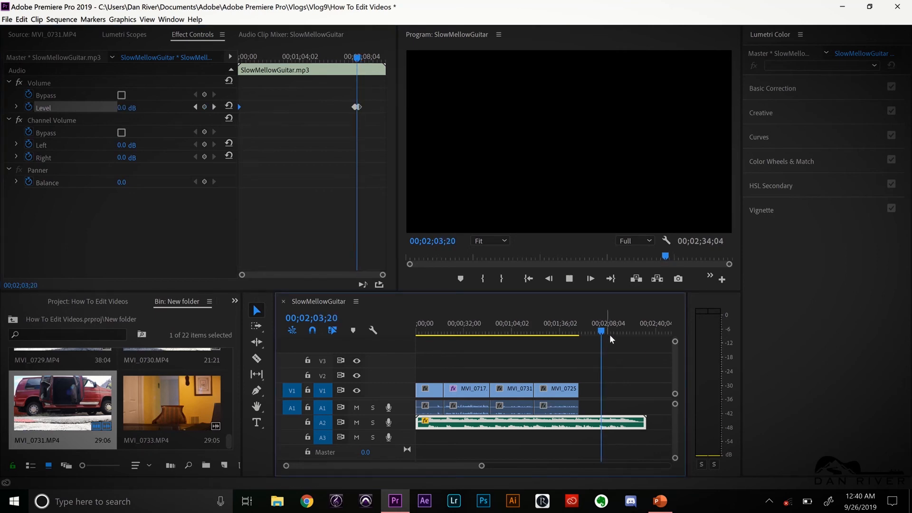
key(space)
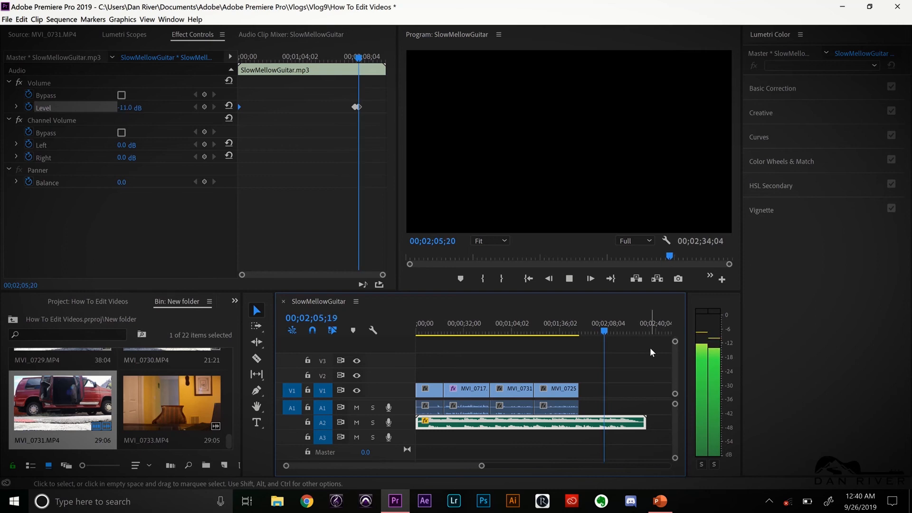